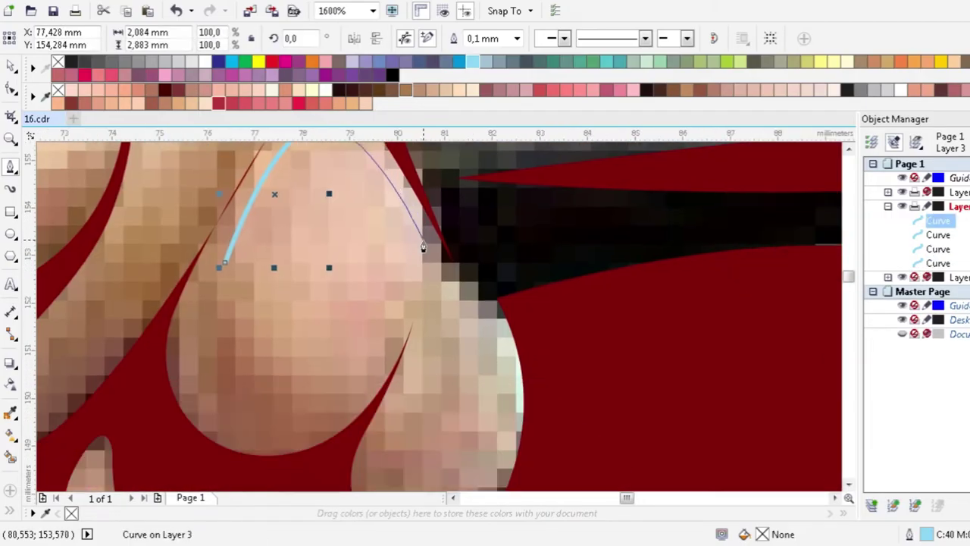
Step: Trace the curved, leaf-shaped highlight outlines over the photo's skin areas
{"action": "left_click_drag", "start_coordinate": [429, 273], "coordinate": [418, 343]}
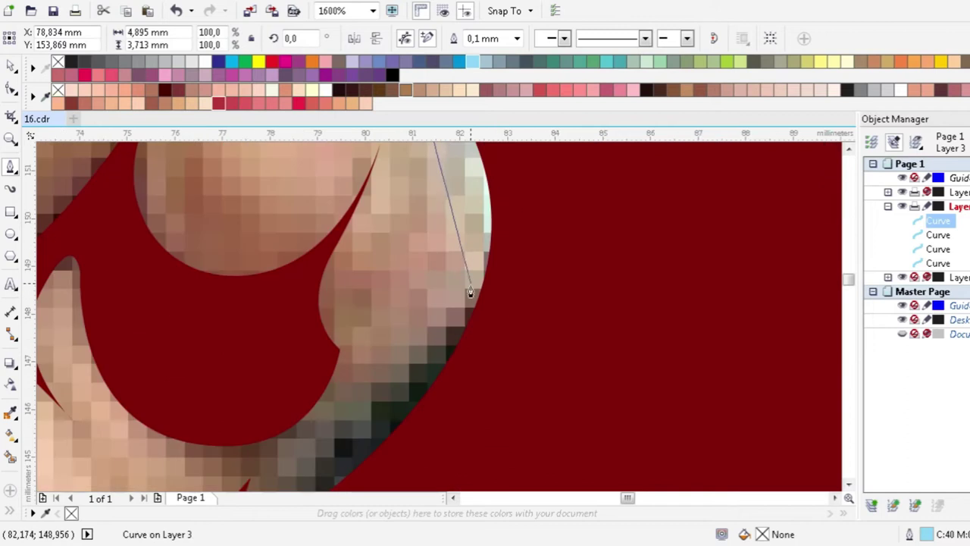
{"action": "left_click_drag", "start_coordinate": [399, 296], "coordinate": [433, 286]}
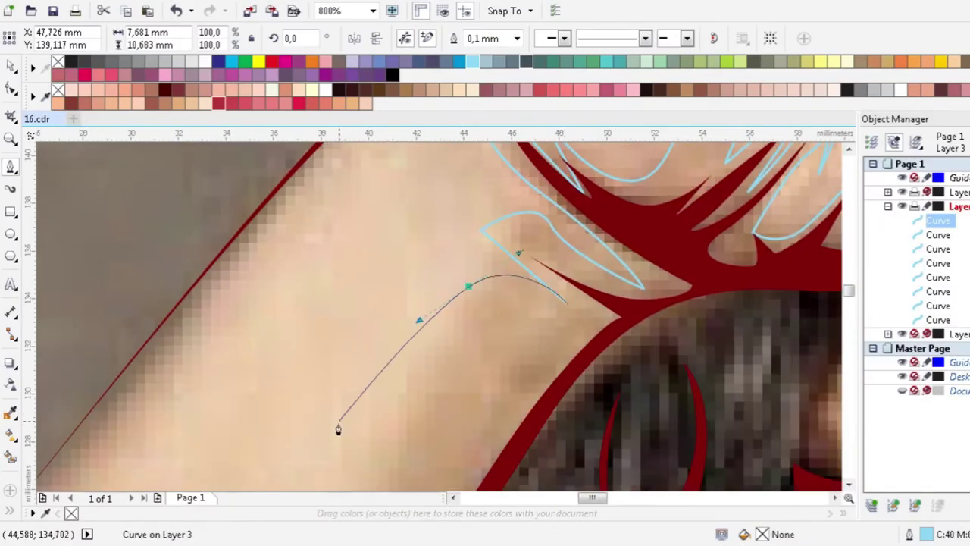
{"action": "scroll", "coordinate": [338, 426], "scroll_direction": "down", "scroll_amount": 1}
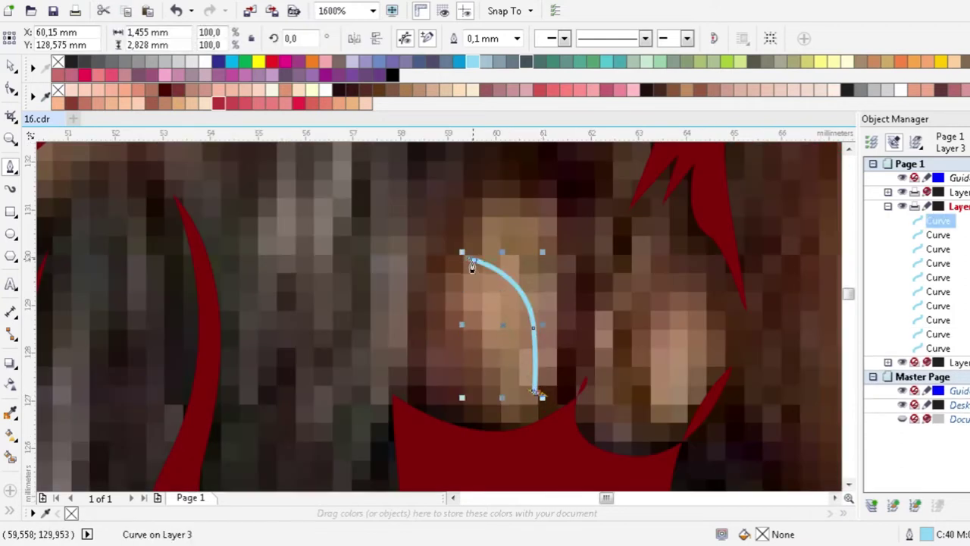
{"action": "left_click_drag", "start_coordinate": [471, 265], "coordinate": [479, 366]}
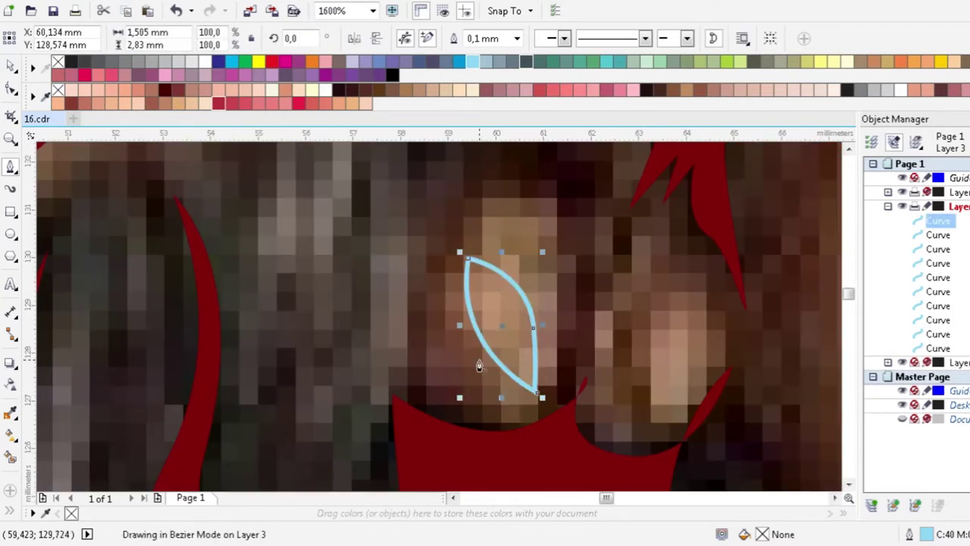
{"action": "left_click", "coordinate": [681, 305]}
{"action": "left_click_drag", "start_coordinate": [658, 393], "coordinate": [689, 429]}
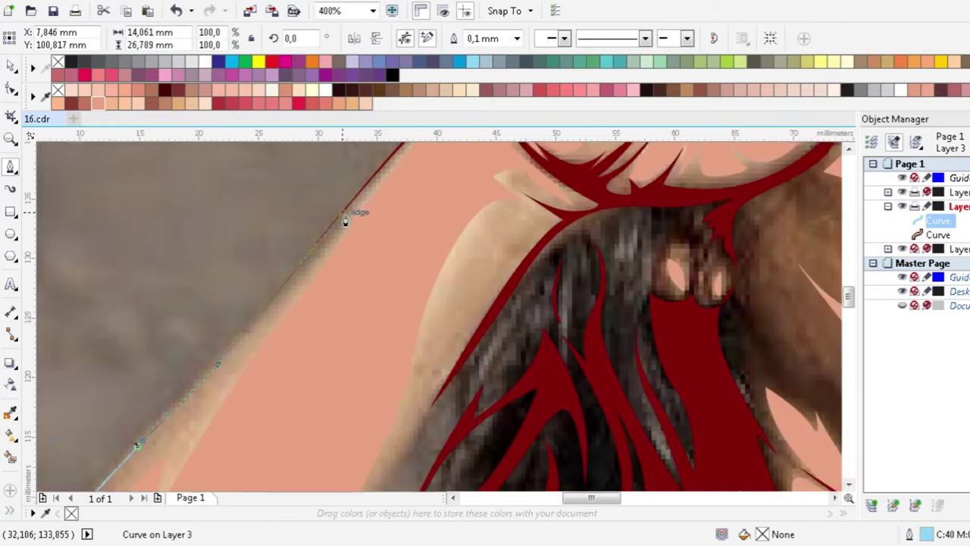
Step: Trace a closed mid-tone curve along the arm, hair edge and top of the sunglasses
{"action": "scroll", "coordinate": [314, 253], "scroll_direction": "up", "scroll_amount": 1}
{"action": "scroll", "coordinate": [174, 397], "scroll_direction": "up", "scroll_amount": 1}
{"action": "left_click", "coordinate": [313, 225]}
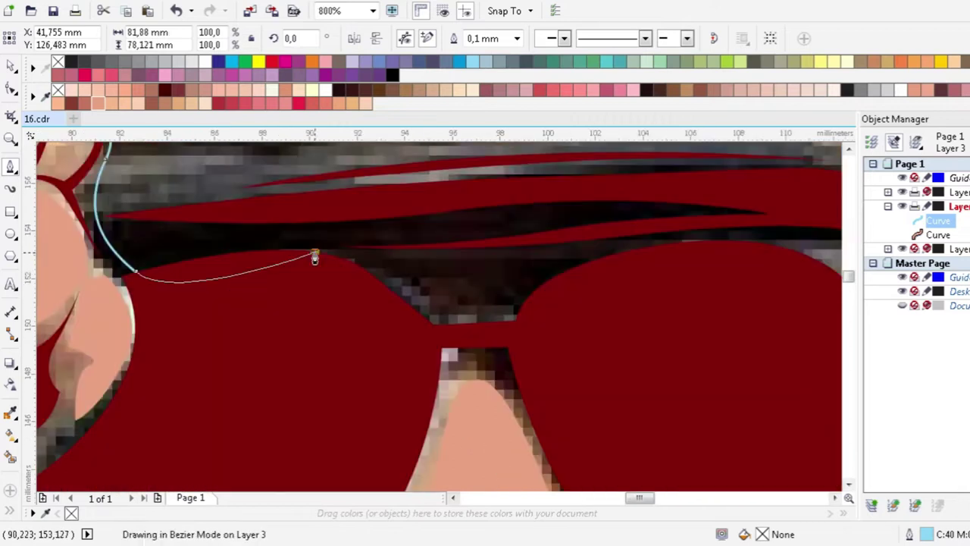
{"action": "left_click", "coordinate": [314, 255]}
{"action": "scroll", "coordinate": [349, 277], "scroll_direction": "right", "scroll_amount": 2}
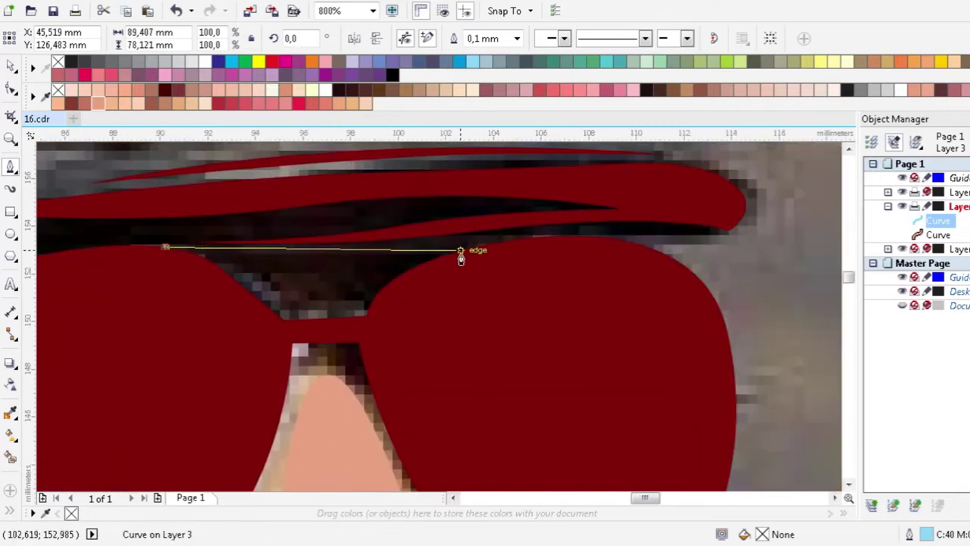
{"action": "left_click", "coordinate": [530, 278]}
{"action": "scroll", "coordinate": [531, 278], "scroll_direction": "down", "scroll_amount": 3}
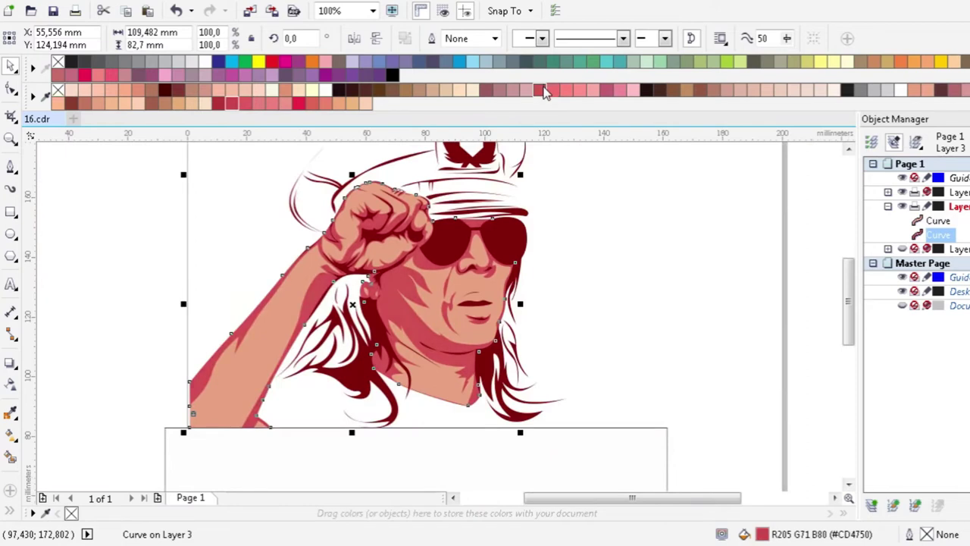
Step: Fill the mid-tone shape rose-red and extend a shadow curve along the jawline
{"action": "left_click", "coordinate": [554, 90]}
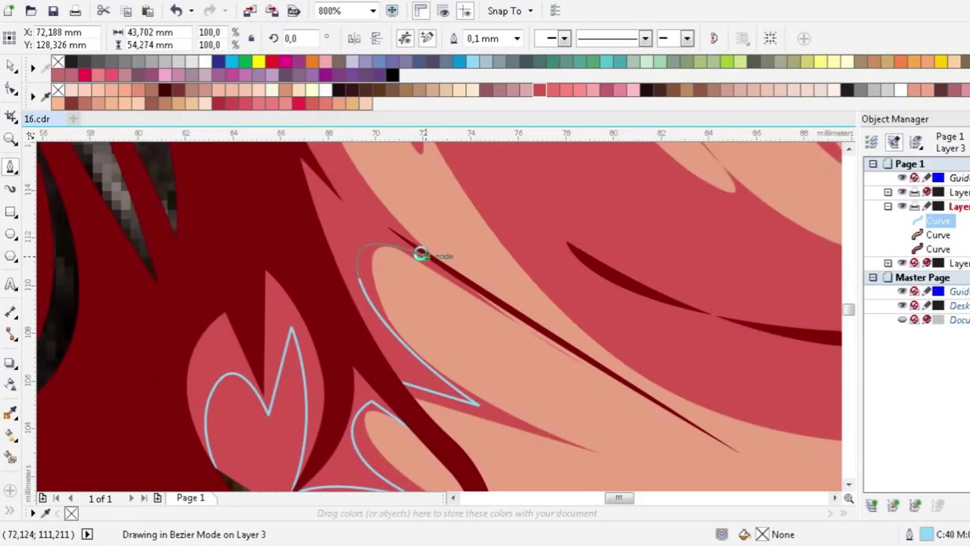
{"action": "scroll", "coordinate": [394, 267], "scroll_direction": "down", "scroll_amount": 1}
{"action": "scroll", "coordinate": [369, 320], "scroll_direction": "down", "scroll_amount": 1}
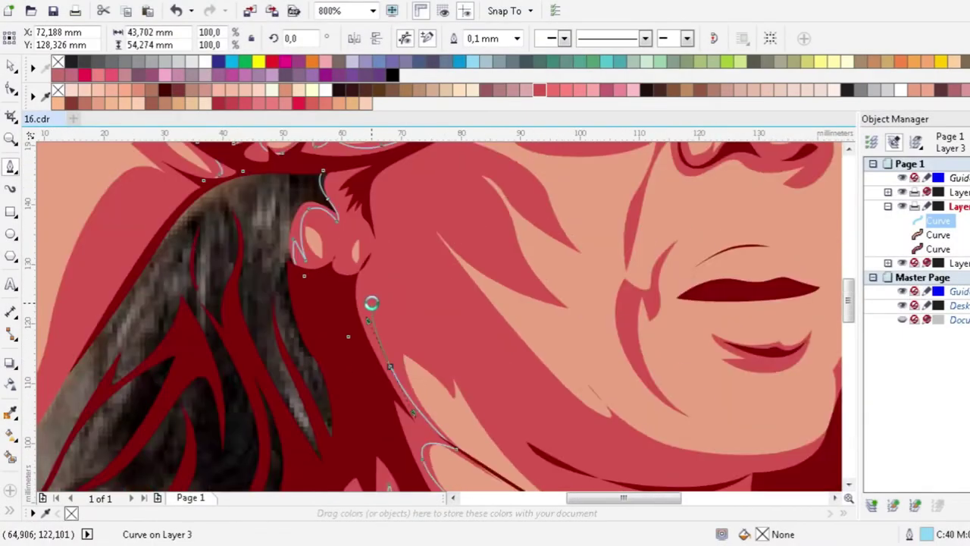
{"action": "scroll", "coordinate": [372, 306], "scroll_direction": "down", "scroll_amount": 1}
{"action": "scroll", "coordinate": [419, 342], "scroll_direction": "up", "scroll_amount": 1}
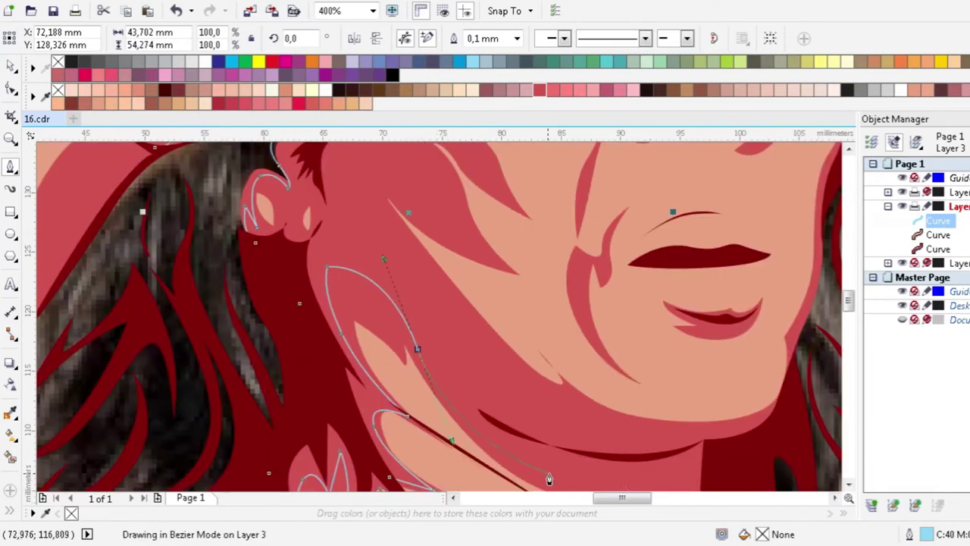
{"action": "left_click_drag", "start_coordinate": [549, 479], "coordinate": [379, 401]}
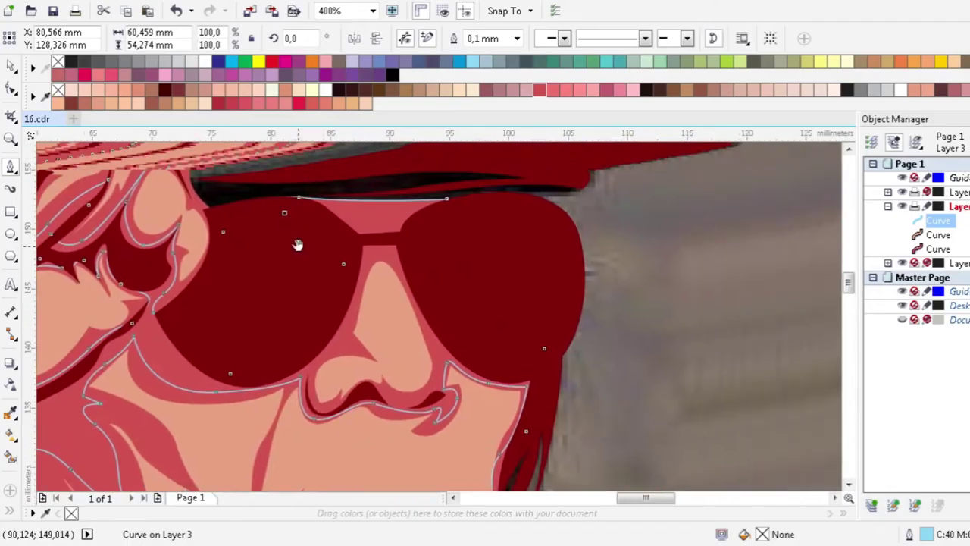
{"action": "scroll", "coordinate": [382, 262], "scroll_direction": "up", "scroll_amount": 1}
Step: Draw a shadow curve beside the nose and delete its extra nodes
{"action": "left_click", "coordinate": [376, 254]}
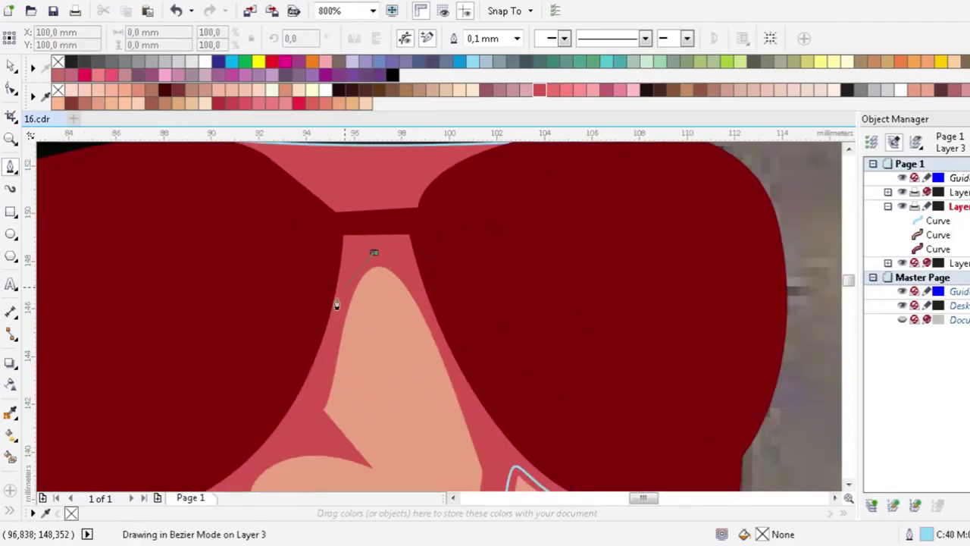
{"action": "left_click_drag", "start_coordinate": [336, 303], "coordinate": [396, 265]}
{"action": "key", "text": "F10"}
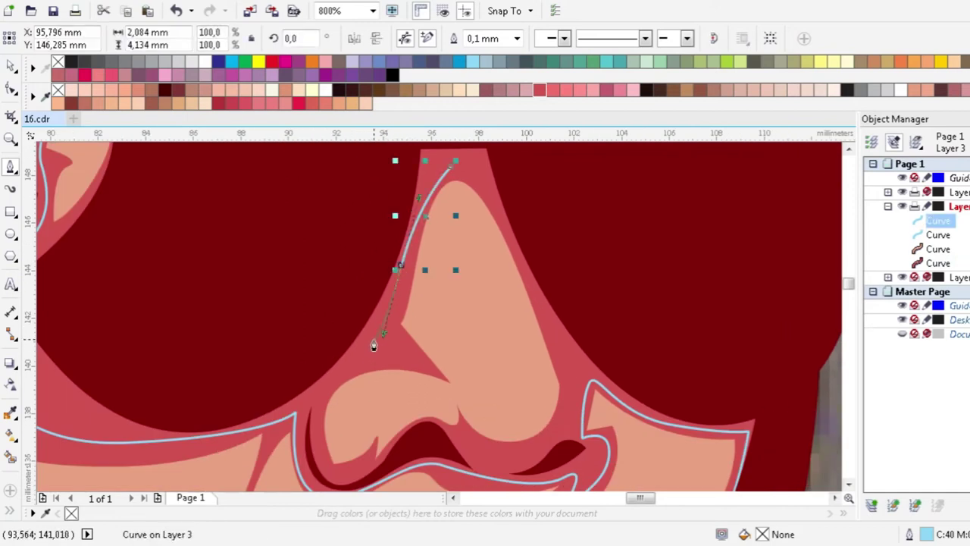
{"action": "scroll", "coordinate": [645, 326], "scroll_direction": "up", "scroll_amount": 1}
{"action": "double_click", "coordinate": [263, 220]}
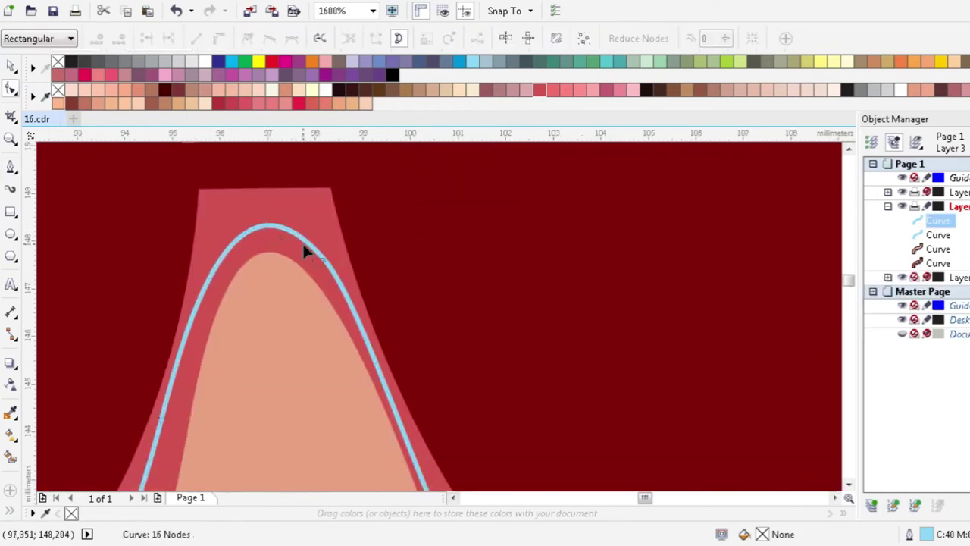
{"action": "left_click", "coordinate": [322, 257]}
{"action": "key", "text": "Delete"}
{"action": "scroll", "coordinate": [339, 258], "scroll_direction": "down", "scroll_amount": 2}
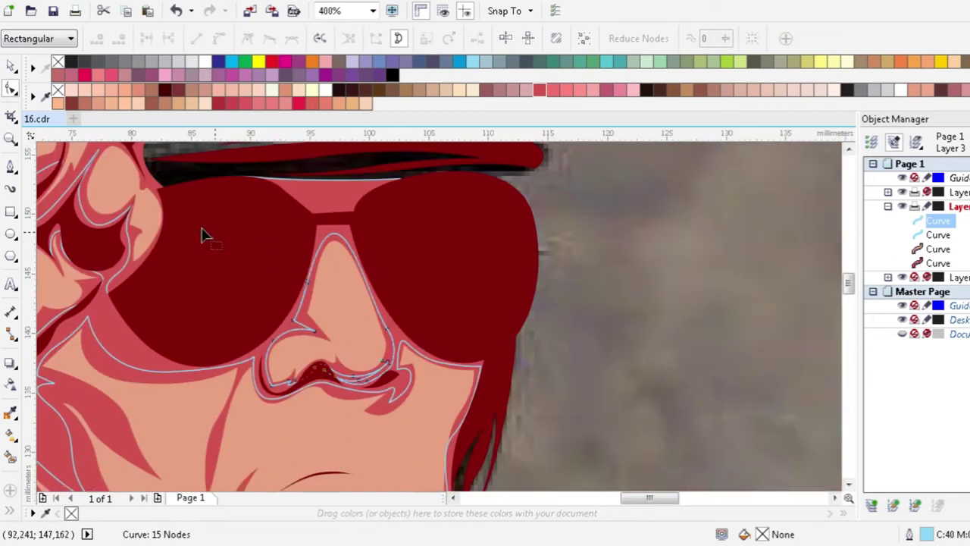
Step: Select both shadow curves and combine them into a single curve
{"action": "left_click", "coordinate": [9, 68]}
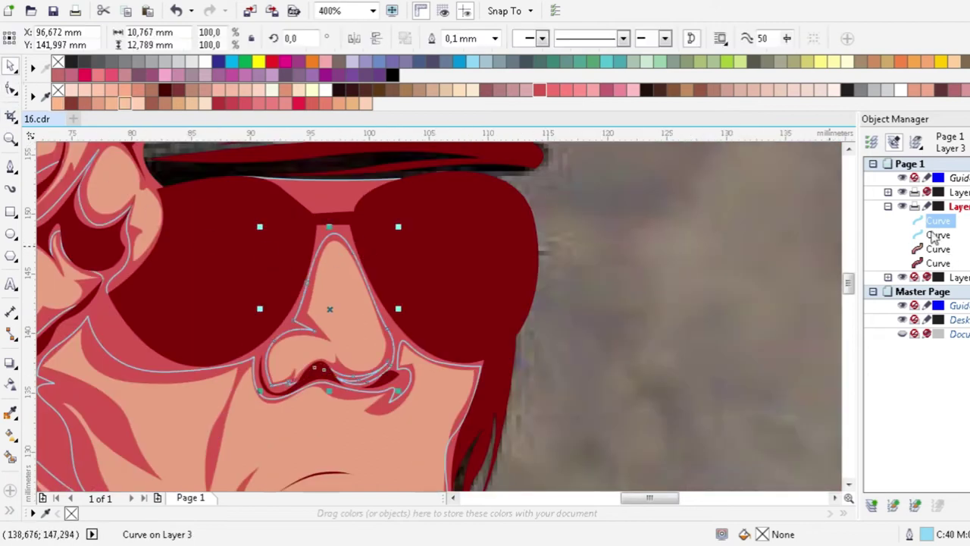
{"action": "left_click", "coordinate": [935, 235], "text": "shift"}
{"action": "left_click", "coordinate": [455, 43]}
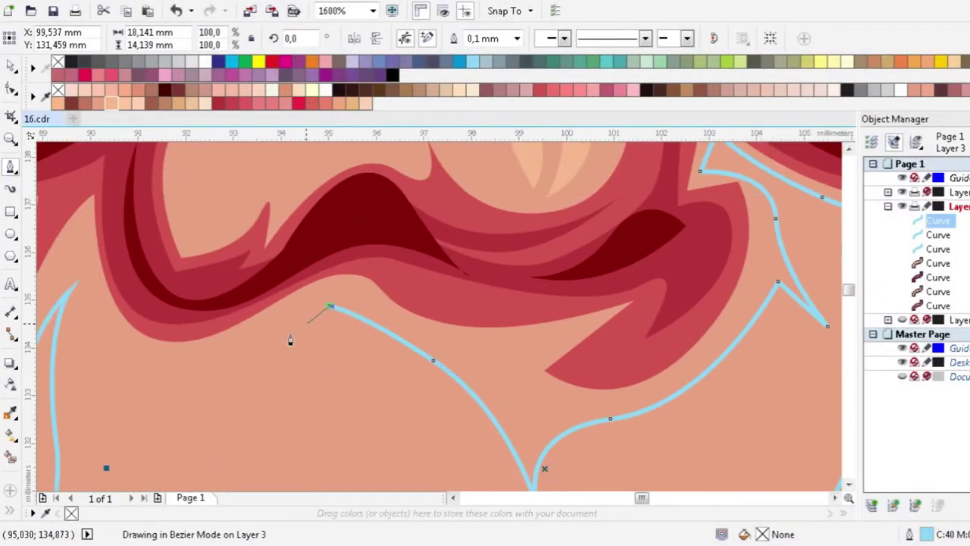
{"action": "scroll", "coordinate": [291, 340], "scroll_direction": "down", "scroll_amount": 2}
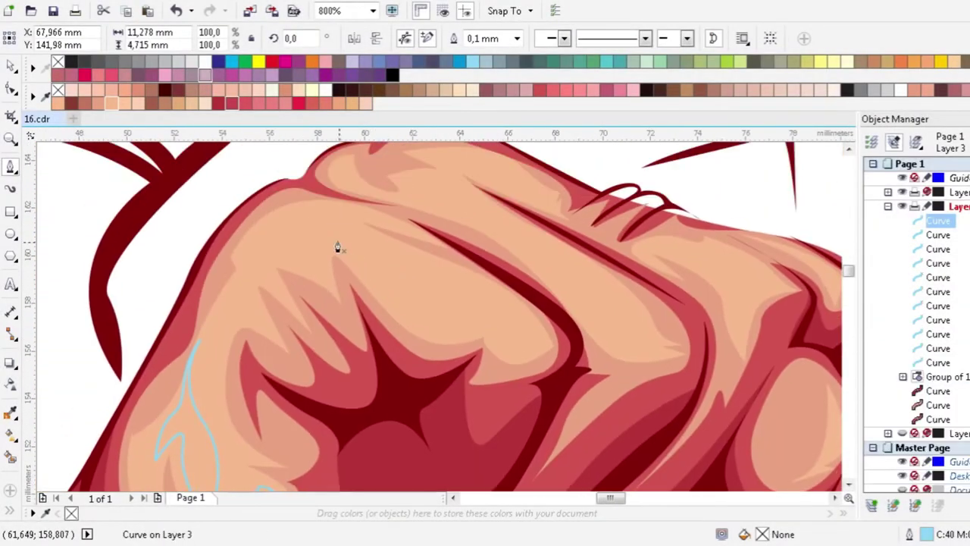
Step: Trace the knuckle fold across the fist and the outline of the shirt shape
{"action": "scroll", "coordinate": [336, 249], "scroll_direction": "up", "scroll_amount": 1}
{"action": "left_click", "coordinate": [193, 254]}
{"action": "left_click_drag", "start_coordinate": [404, 267], "coordinate": [524, 372]}
{"action": "double_click", "coordinate": [673, 350]}
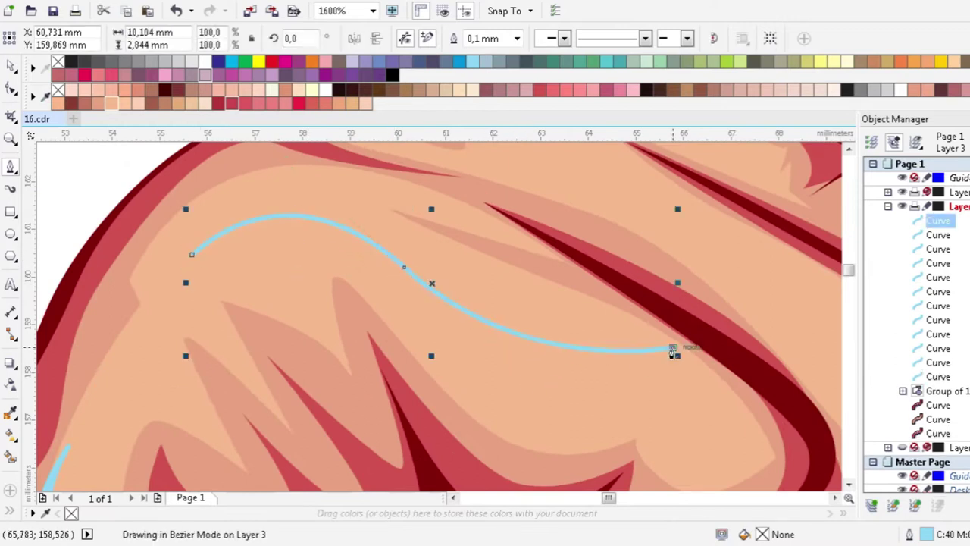
{"action": "scroll", "coordinate": [218, 251], "scroll_direction": "up", "scroll_amount": 1}
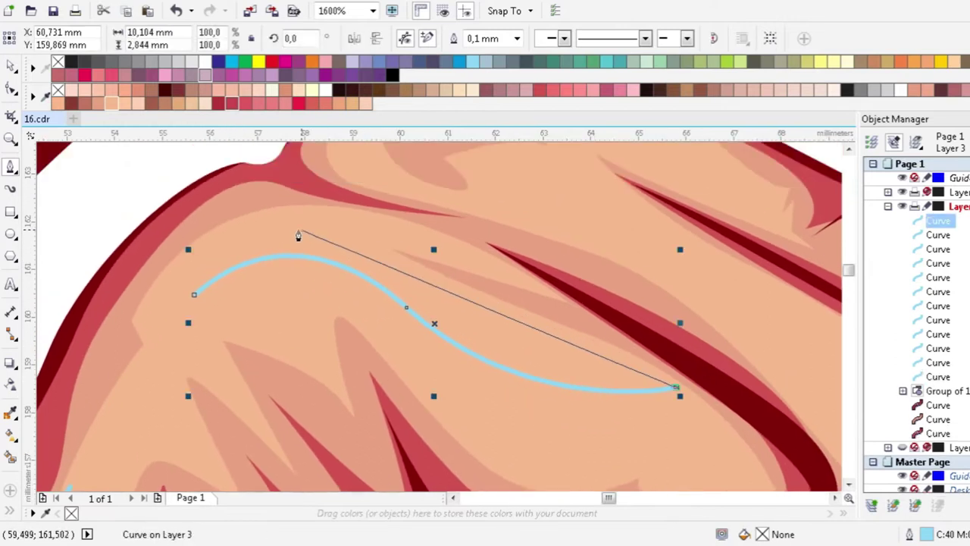
{"action": "left_click_drag", "start_coordinate": [275, 225], "coordinate": [170, 235]}
{"action": "left_click", "coordinate": [153, 338]}
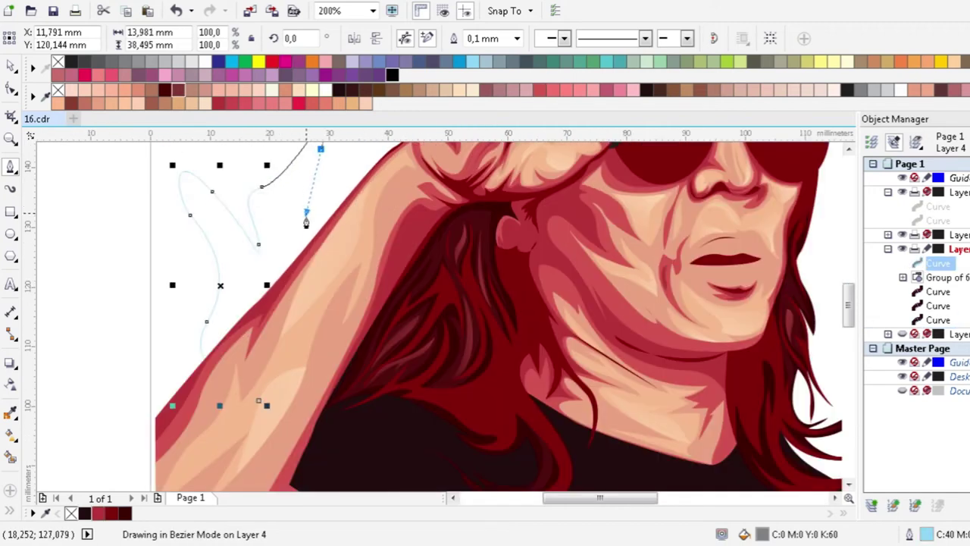
{"action": "left_click_drag", "start_coordinate": [306, 220], "coordinate": [303, 228]}
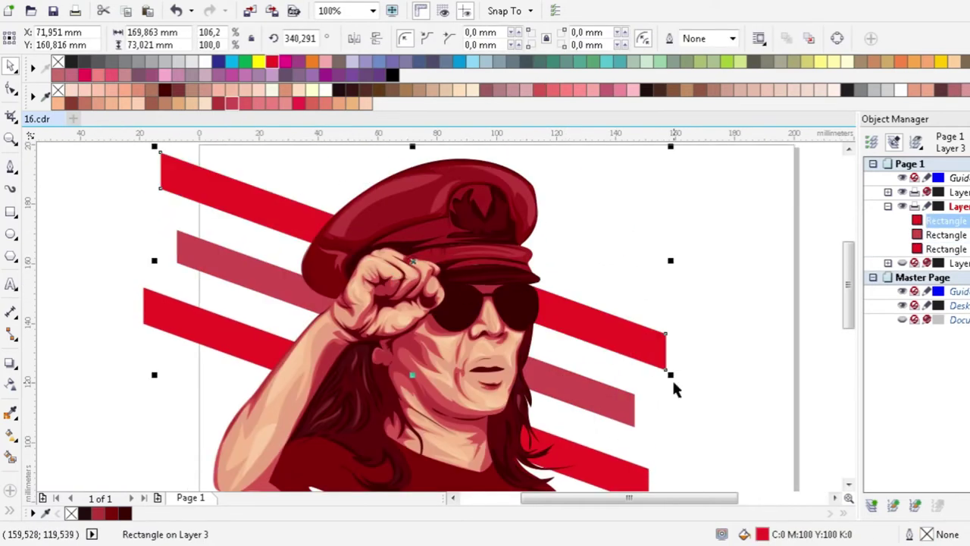
Step: Shorten the top stripe and add a rotated pure-red duplicate stripe across the figure
{"action": "left_click_drag", "start_coordinate": [670, 374], "coordinate": [602, 357]}
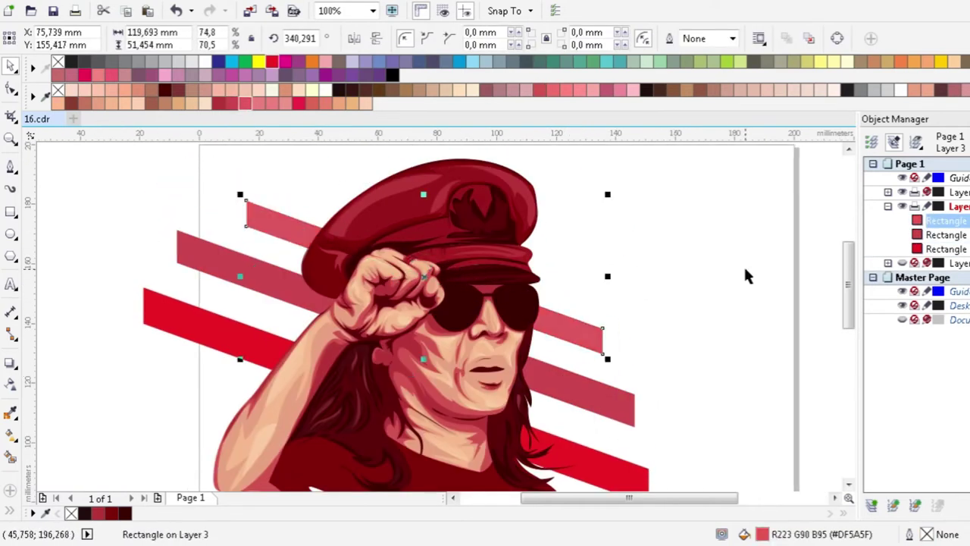
{"action": "key", "text": "ctrl+v"}
{"action": "left_click_drag", "start_coordinate": [433, 255], "coordinate": [219, 372]}
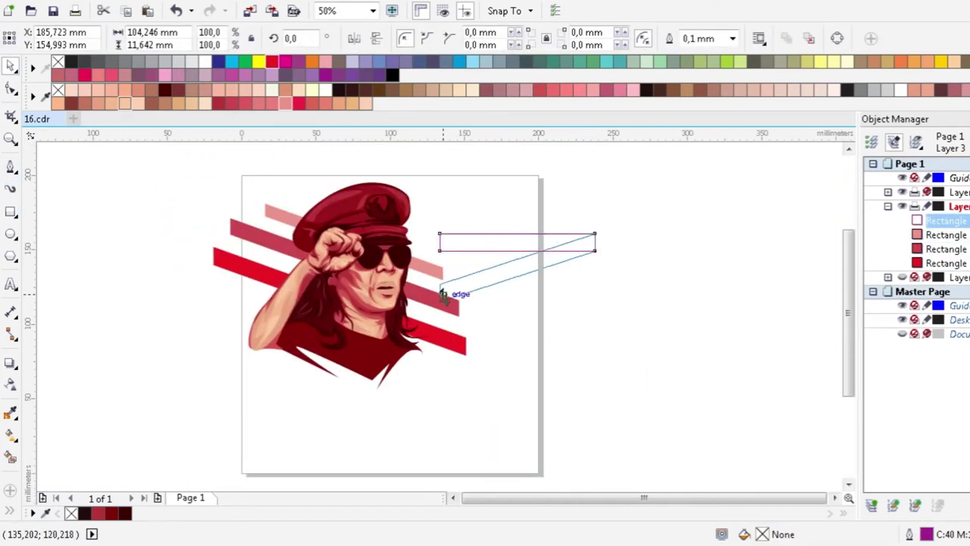
{"action": "left_click", "coordinate": [271, 62]}
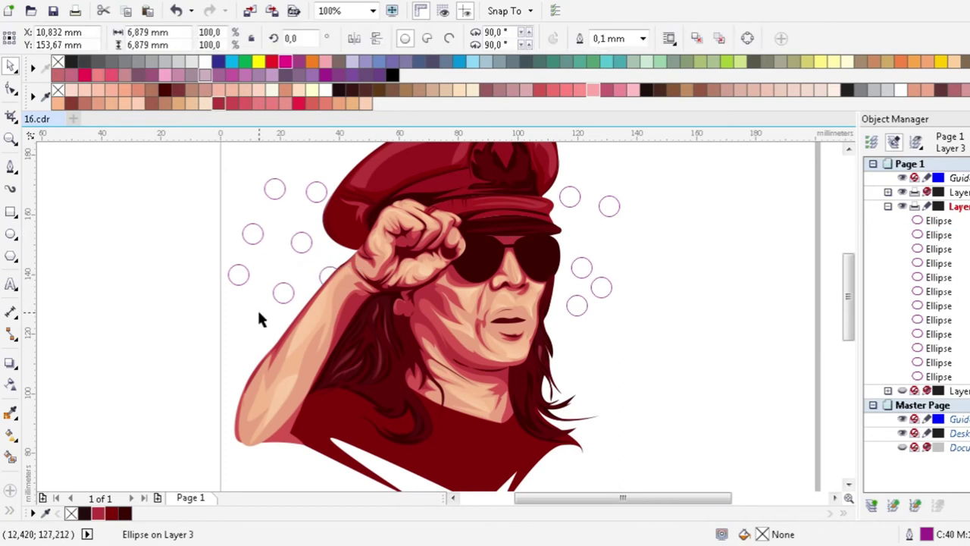
Step: Try several palette fill colours on the circles, ending with red
{"action": "left_click", "coordinate": [180, 61]}
{"action": "left_click", "coordinate": [164, 89]}
{"action": "left_click", "coordinate": [485, 91]}
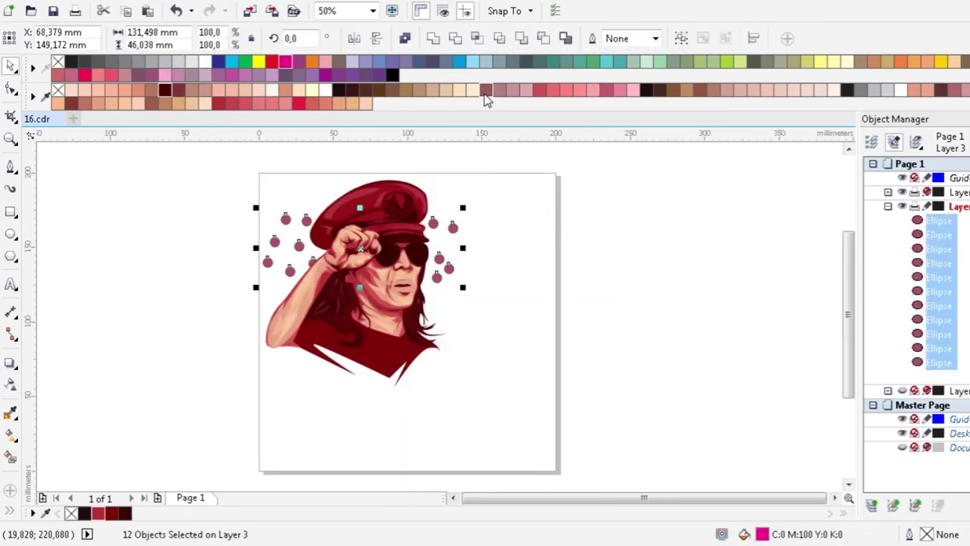
{"action": "left_click", "coordinate": [258, 62]}
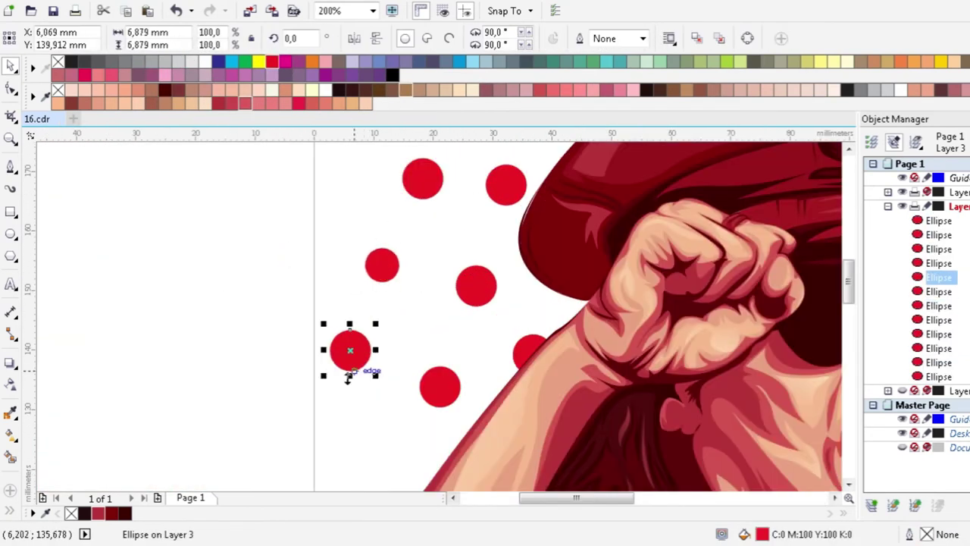
Step: Enlarge one dot to about 11 mm and resize another dot
{"action": "left_click", "coordinate": [466, 296]}
{"action": "mouse_move", "coordinate": [452, 261]}
{"action": "left_mouse_down"}
{"action": "mouse_move", "coordinate": [438, 249]}
{"action": "mouse_move", "coordinate": [450, 259]}
{"action": "left_mouse_up"}
{"action": "left_click", "coordinate": [507, 199]}
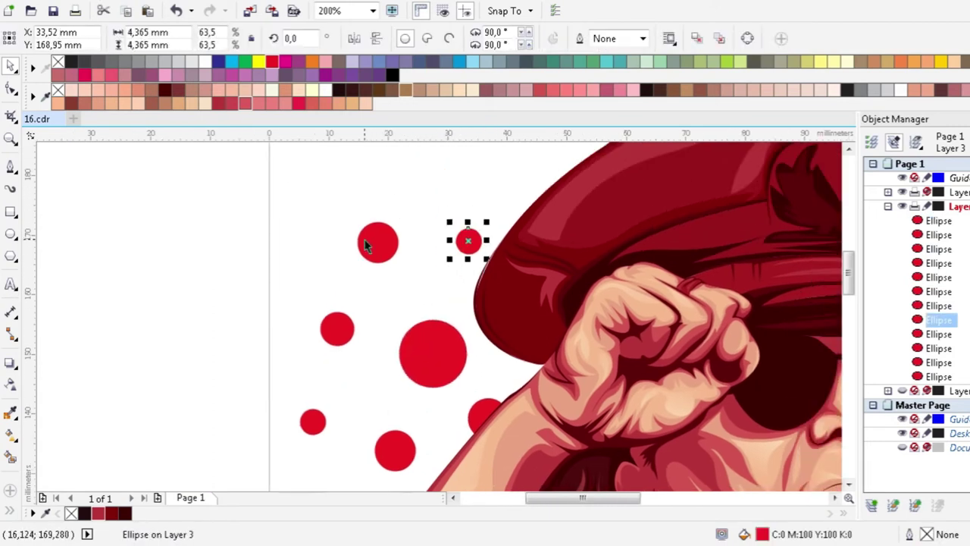
{"action": "left_click", "coordinate": [369, 245]}
{"action": "left_click_drag", "start_coordinate": [355, 221], "coordinate": [329, 202]}
{"action": "scroll", "coordinate": [342, 227], "scroll_direction": "down", "scroll_amount": 4}
{"action": "key", "text": "Escape"}
Step: Enlarge the dot by the sunglasses to 11.5 mm, shrink the bottom dot, enlarge another to 12 mm
{"action": "left_click", "coordinate": [488, 267]}
{"action": "scroll", "coordinate": [488, 269], "scroll_direction": "up", "scroll_amount": 1}
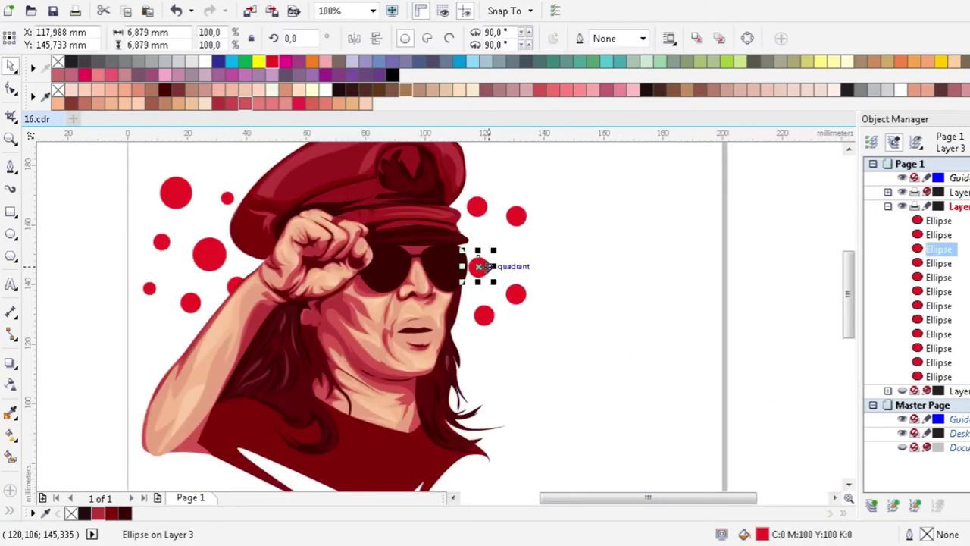
{"action": "scroll", "coordinate": [490, 256], "scroll_direction": "up", "scroll_amount": 1}
{"action": "left_click_drag", "start_coordinate": [479, 251], "coordinate": [509, 225]}
{"action": "left_click", "coordinate": [532, 334]}
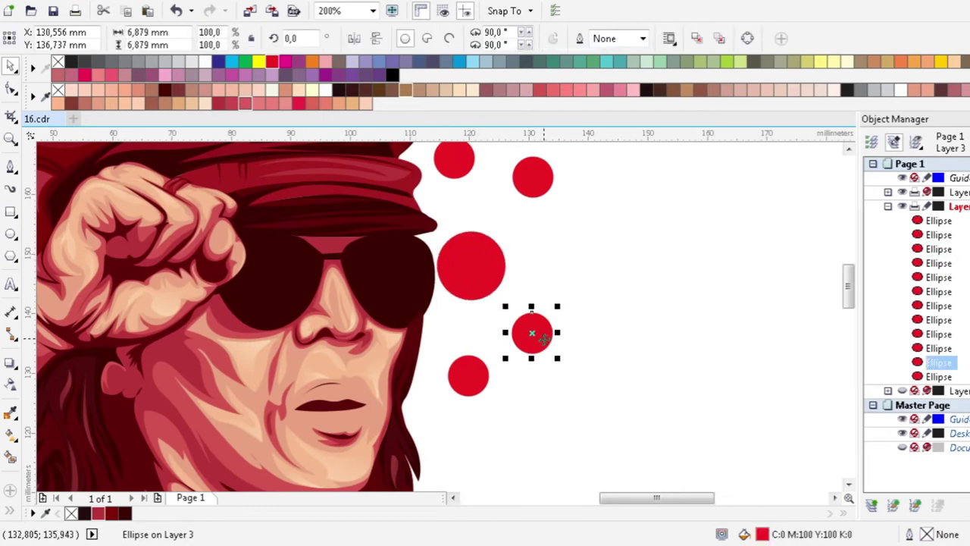
{"action": "left_click", "coordinate": [467, 379]}
{"action": "left_click_drag", "start_coordinate": [448, 399], "coordinate": [455, 390]}
{"action": "left_click", "coordinate": [485, 243]}
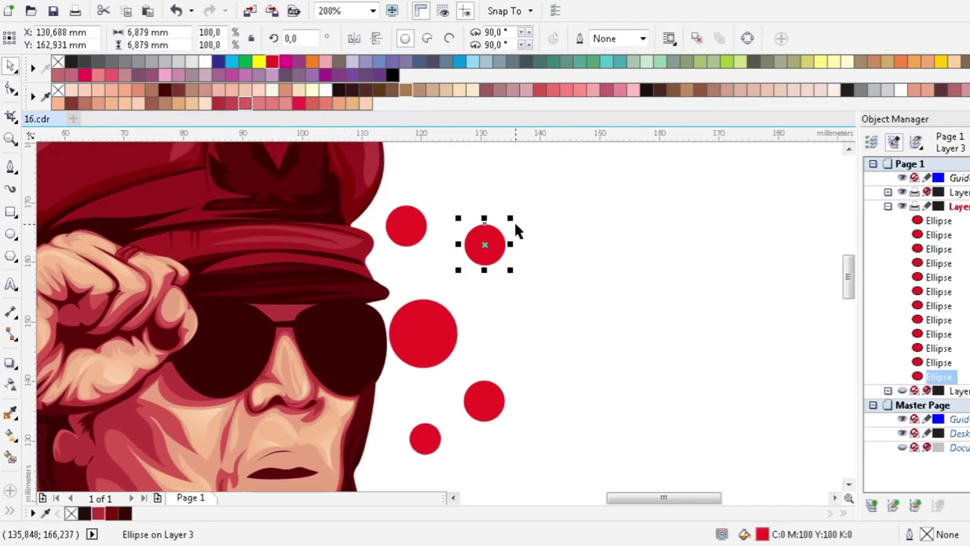
{"action": "left_click_drag", "start_coordinate": [514, 220], "coordinate": [535, 193]}
{"action": "key", "text": "Escape"}
{"action": "scroll", "coordinate": [559, 305], "scroll_direction": "down", "scroll_amount": 2}
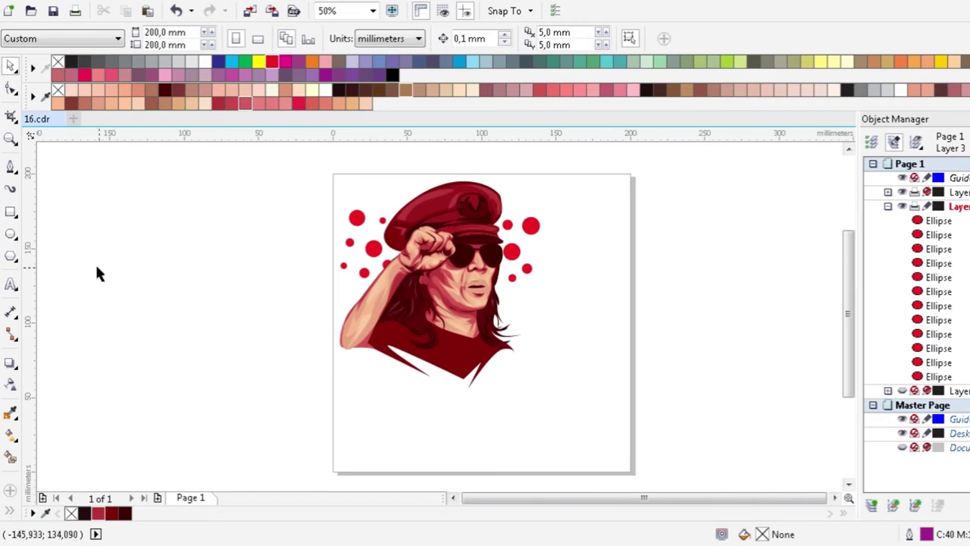
{"action": "scroll", "coordinate": [485, 301], "scroll_direction": "up", "scroll_amount": 1}
Step: Copy the two small dots beside the face to add two more dots
{"action": "left_click_drag", "start_coordinate": [570, 253], "coordinate": [501, 331]}
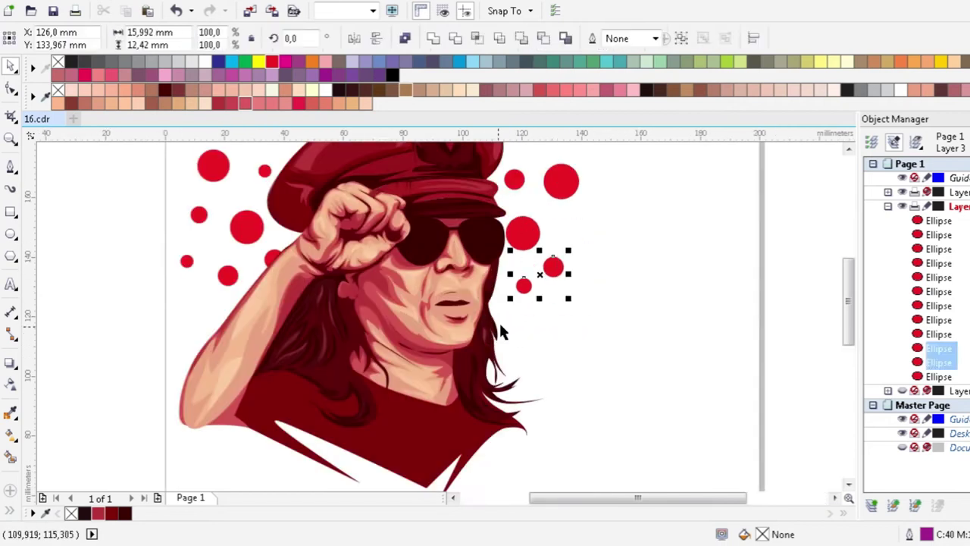
{"action": "left_click", "coordinate": [148, 11]}
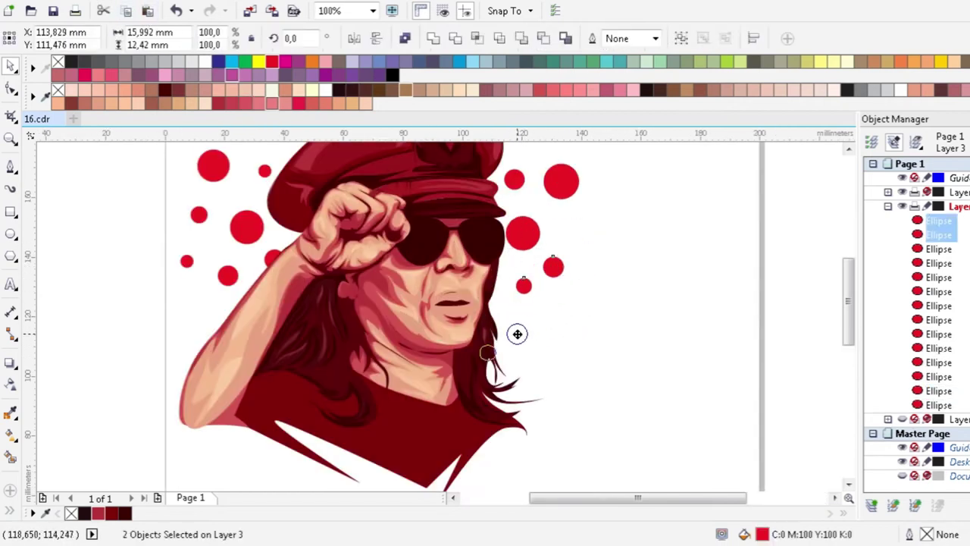
{"action": "left_click", "coordinate": [581, 315]}
{"action": "scroll", "coordinate": [556, 325], "scroll_direction": "down", "scroll_amount": 1}
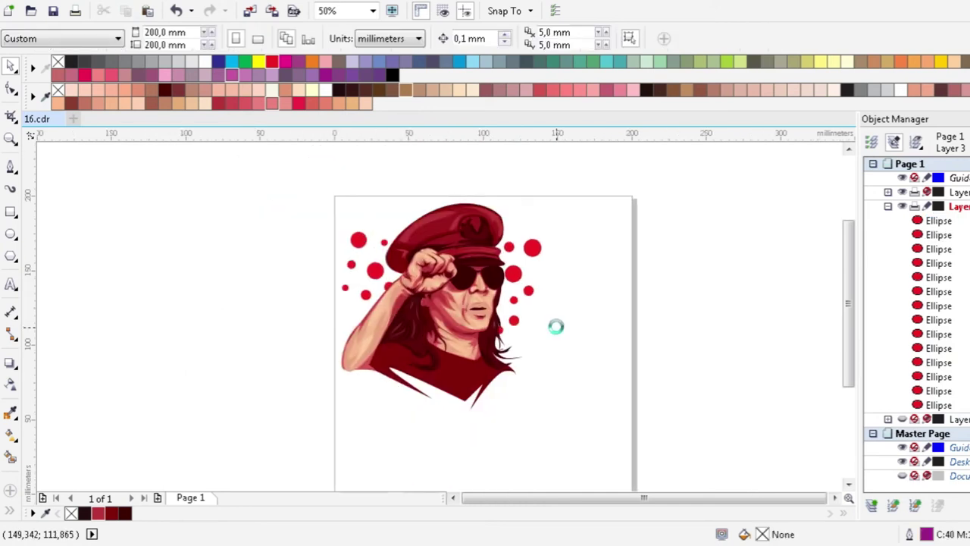
{"action": "scroll", "coordinate": [408, 176], "scroll_direction": "down", "scroll_amount": 1}
{"action": "scroll", "coordinate": [425, 228], "scroll_direction": "up", "scroll_amount": 1}
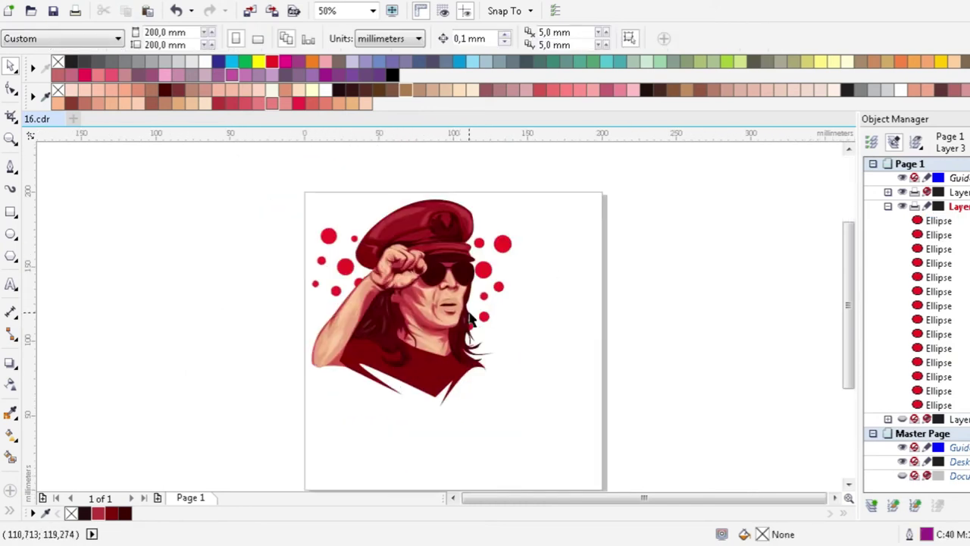
{"action": "scroll", "coordinate": [447, 280], "scroll_direction": "up", "scroll_amount": 2}
{"action": "scroll", "coordinate": [489, 282], "scroll_direction": "down", "scroll_amount": 1}
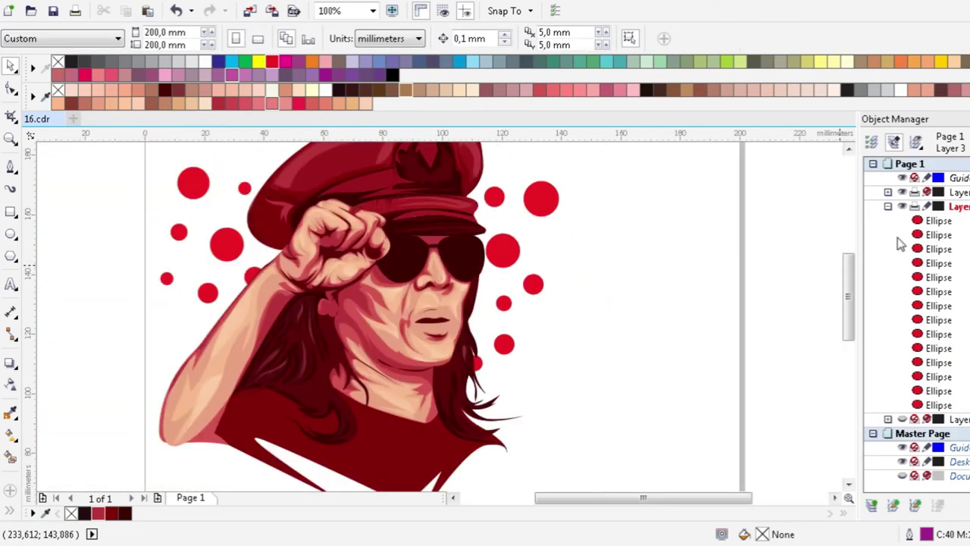
Step: Select all 14 red dots in the object list and duplicate them
{"action": "left_click", "coordinate": [934, 220]}
{"action": "left_click", "coordinate": [927, 406], "text": "shift"}
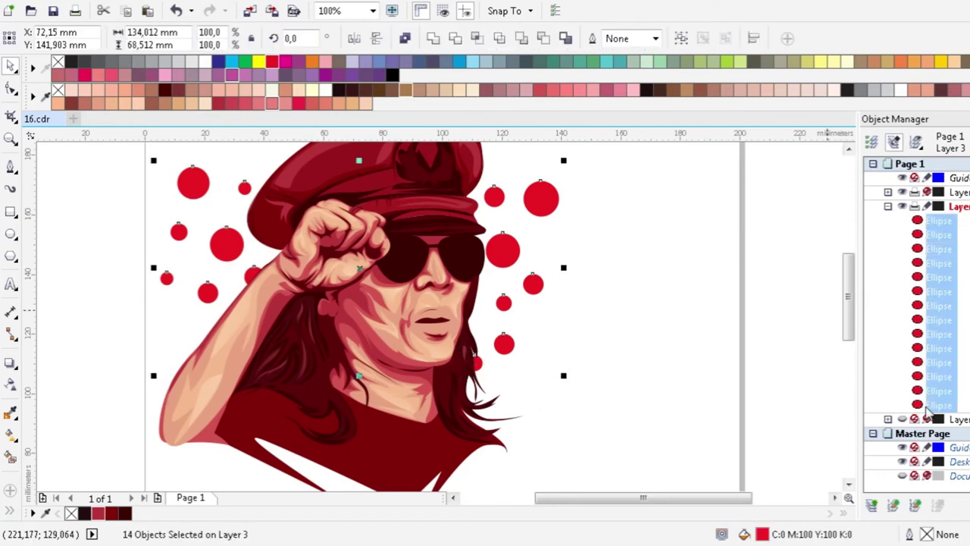
{"action": "key", "text": "ctrl+v"}
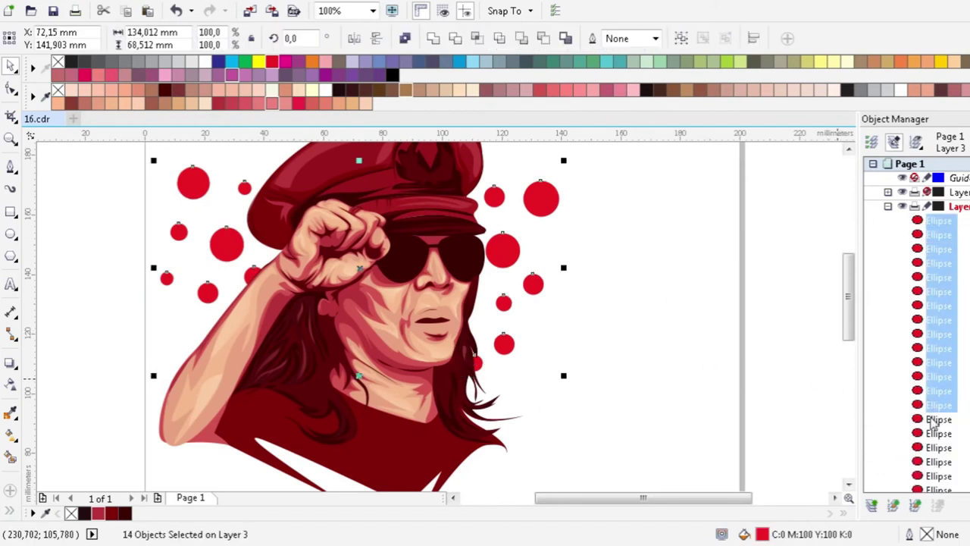
{"action": "left_click", "coordinate": [933, 421]}
{"action": "scroll", "coordinate": [933, 432], "scroll_direction": "down", "scroll_amount": 4}
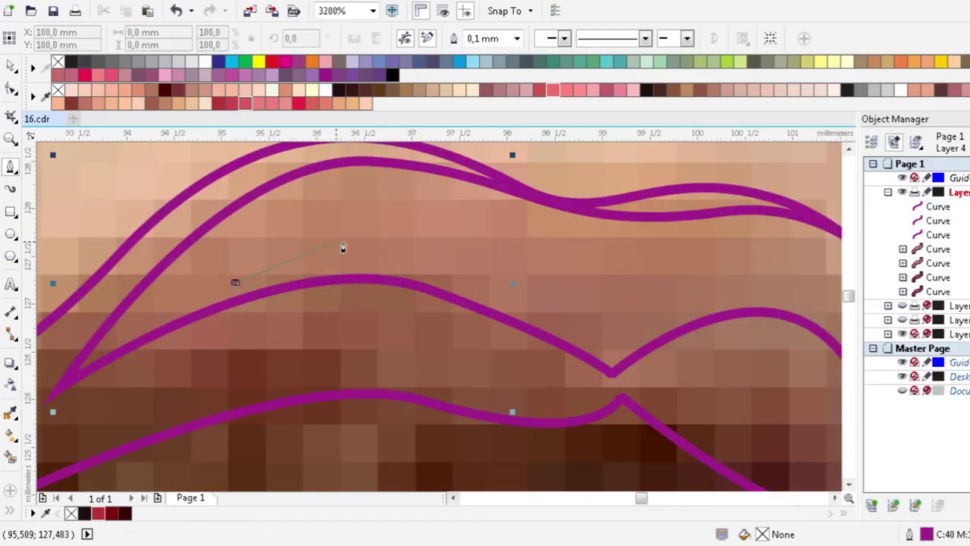
Step: Trace leaf-shaped highlight shapes on the upper lip and the lower lip
{"action": "left_click_drag", "start_coordinate": [383, 247], "coordinate": [532, 212]}
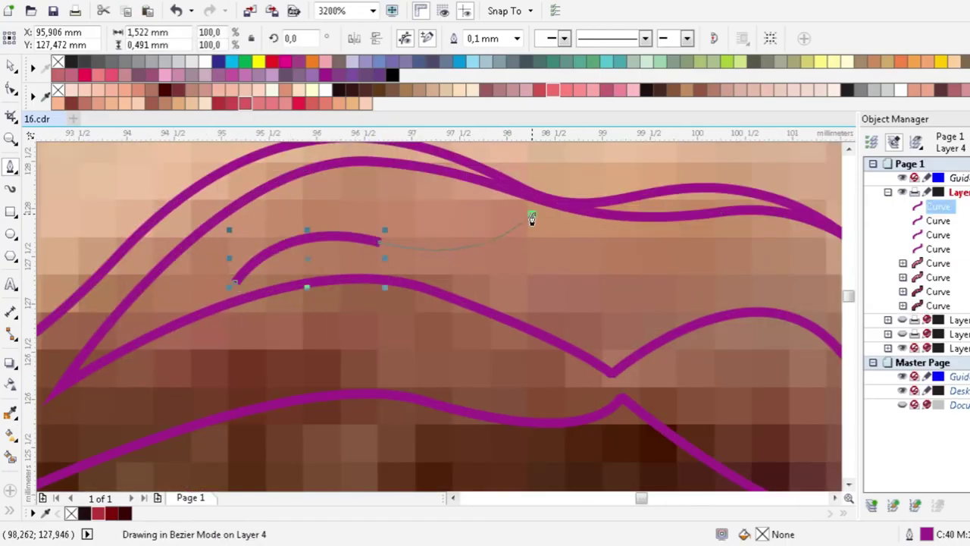
{"action": "scroll", "coordinate": [284, 155], "scroll_direction": "down", "scroll_amount": 3}
{"action": "scroll", "coordinate": [480, 310], "scroll_direction": "down", "scroll_amount": 2}
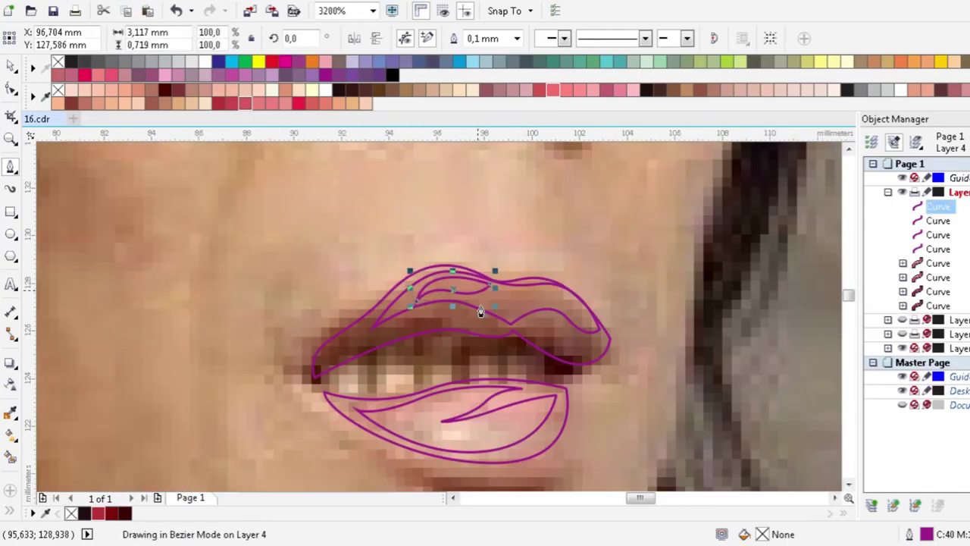
{"action": "scroll", "coordinate": [490, 223], "scroll_direction": "up", "scroll_amount": 2}
{"action": "scroll", "coordinate": [324, 306], "scroll_direction": "up", "scroll_amount": 3}
{"action": "left_click", "coordinate": [216, 225]}
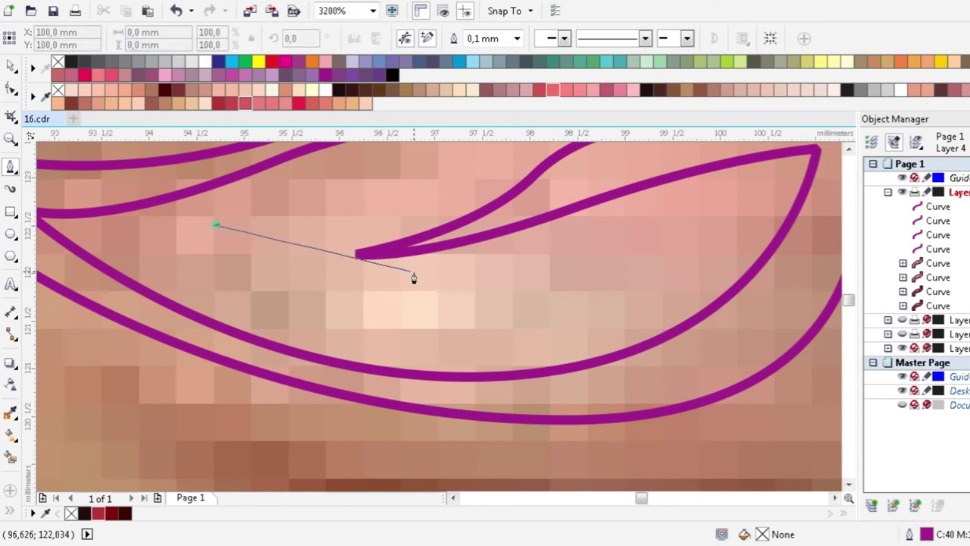
{"action": "left_click_drag", "start_coordinate": [426, 273], "coordinate": [732, 197]}
{"action": "left_click", "coordinate": [644, 335]}
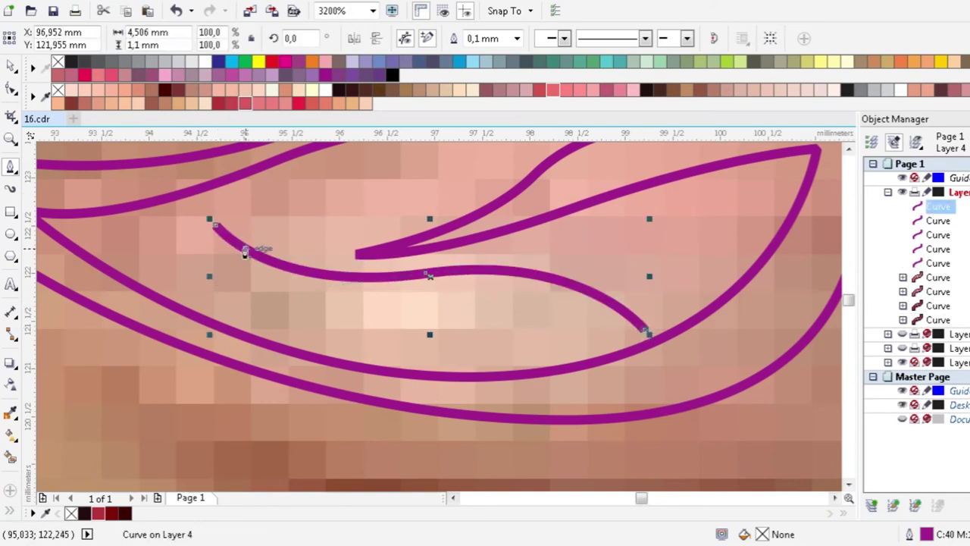
{"action": "scroll", "coordinate": [316, 336], "scroll_direction": "down", "scroll_amount": 2}
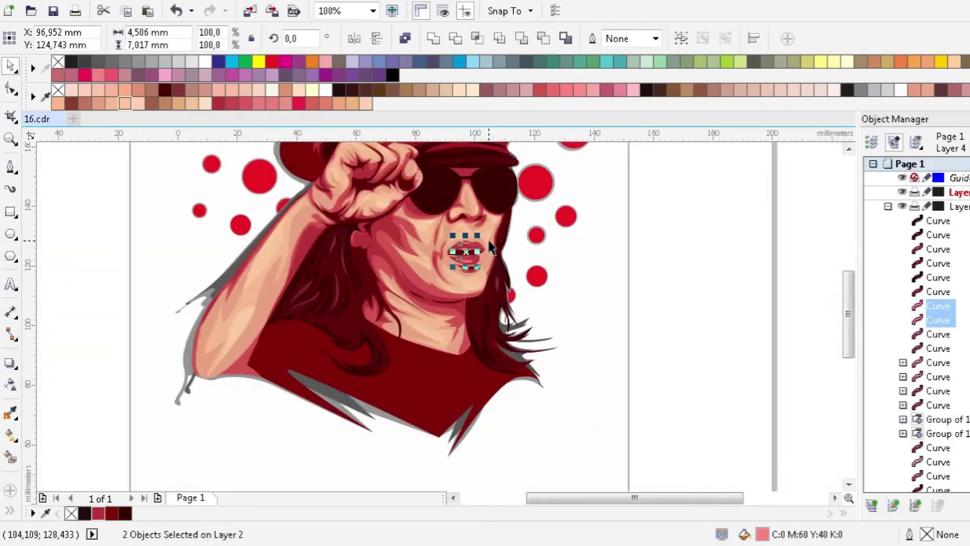
Step: Drag a node at the mouth corner to reshape the lips outline
{"action": "left_click", "coordinate": [598, 271]}
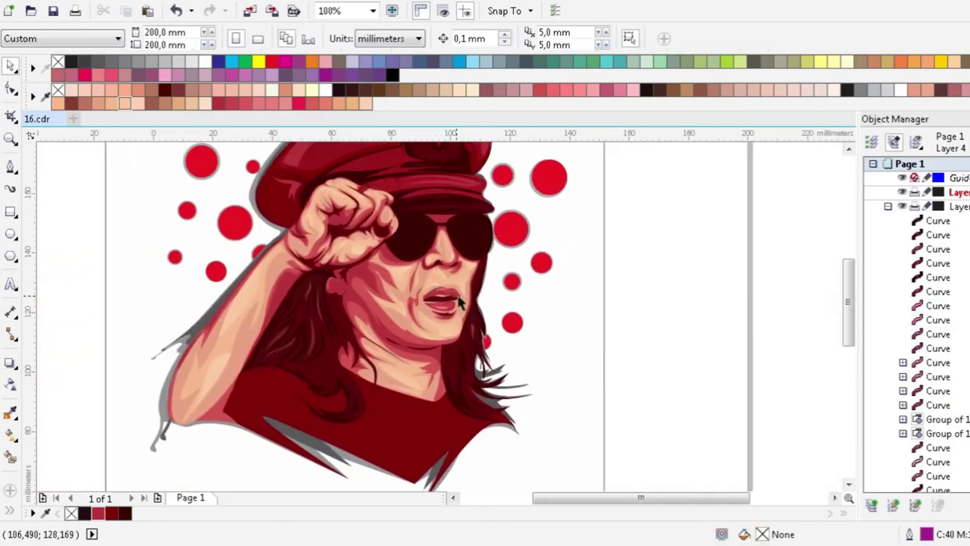
{"action": "scroll", "coordinate": [468, 315], "scroll_direction": "up", "scroll_amount": 5}
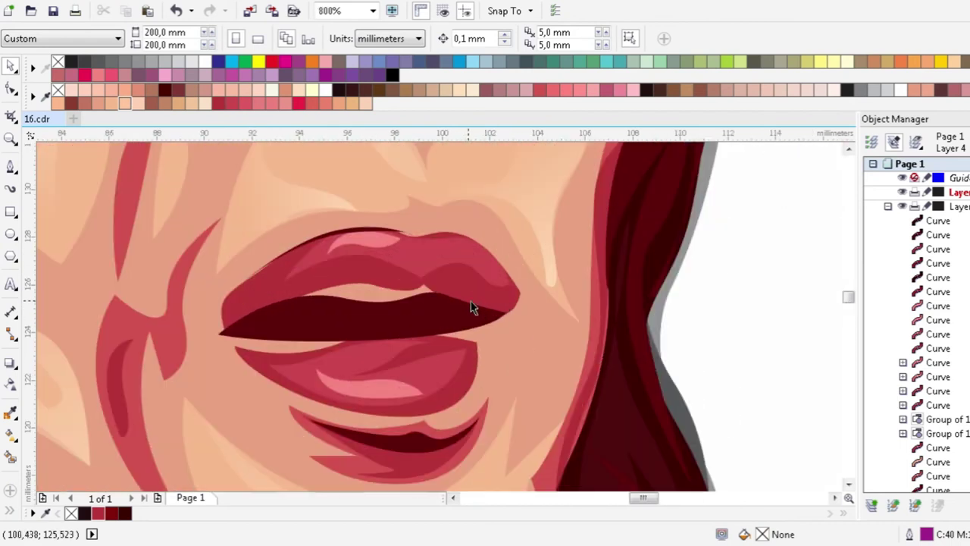
{"action": "left_click", "coordinate": [472, 305]}
{"action": "key", "text": "F10"}
{"action": "scroll", "coordinate": [529, 299], "scroll_direction": "up", "scroll_amount": 2}
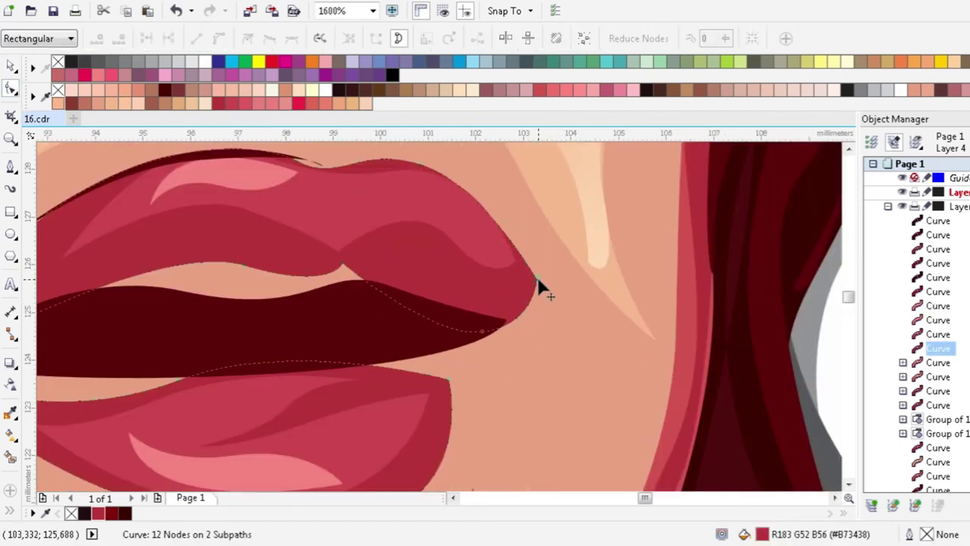
{"action": "scroll", "coordinate": [471, 210], "scroll_direction": "down", "scroll_amount": 3}
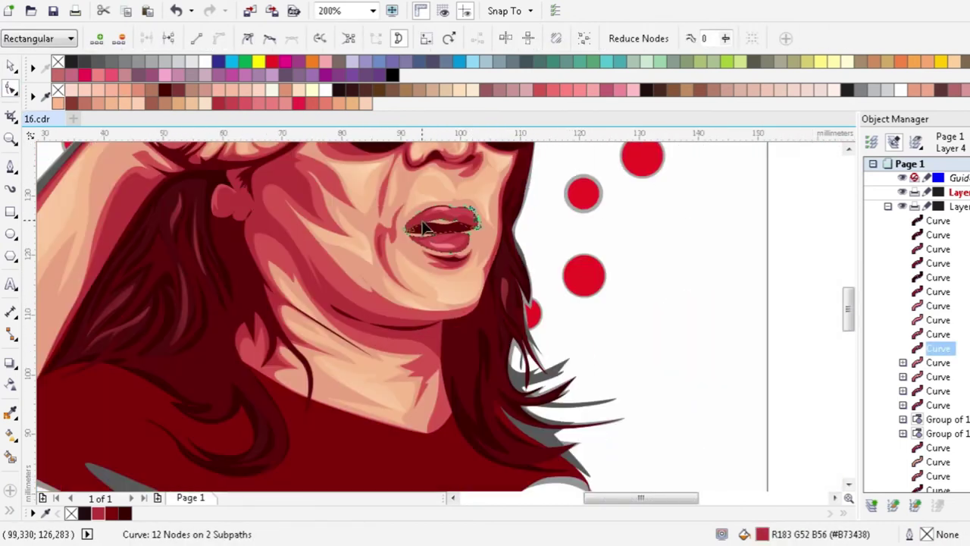
{"action": "scroll", "coordinate": [433, 227], "scroll_direction": "up", "scroll_amount": 1}
{"action": "scroll", "coordinate": [422, 320], "scroll_direction": "up", "scroll_amount": 2}
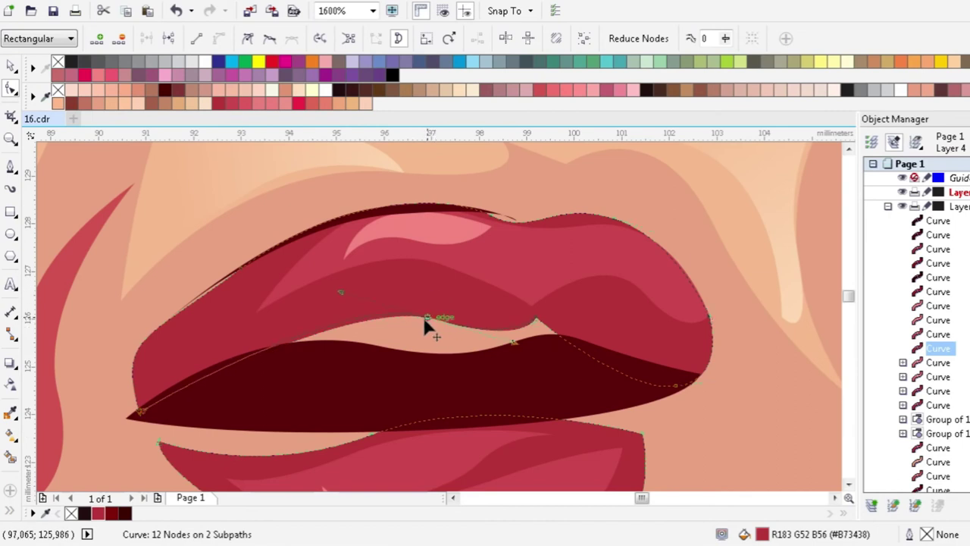
{"action": "left_click_drag", "start_coordinate": [426, 319], "coordinate": [403, 317]}
{"action": "scroll", "coordinate": [424, 318], "scroll_direction": "down", "scroll_amount": 1}
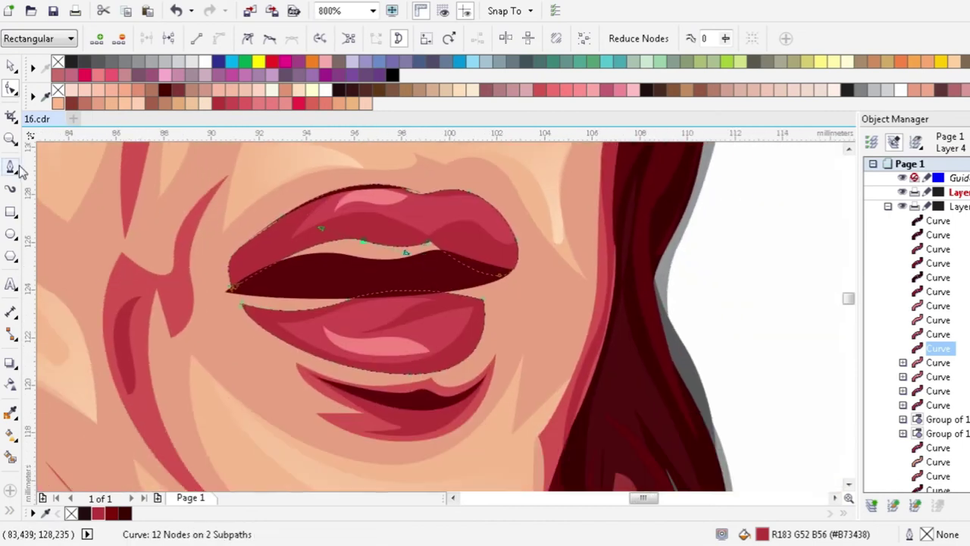
{"action": "left_click", "coordinate": [15, 167]}
{"action": "scroll", "coordinate": [274, 296], "scroll_direction": "up", "scroll_amount": 1}
Step: Draw a closed curve around the mouth from the left corner over both lips
{"action": "left_click", "coordinate": [174, 284]}
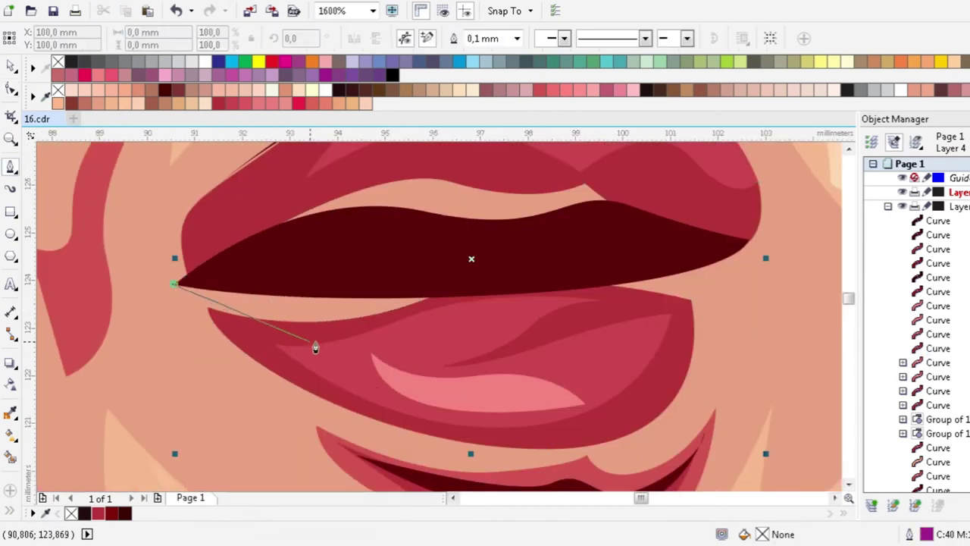
{"action": "left_click", "coordinate": [599, 244]}
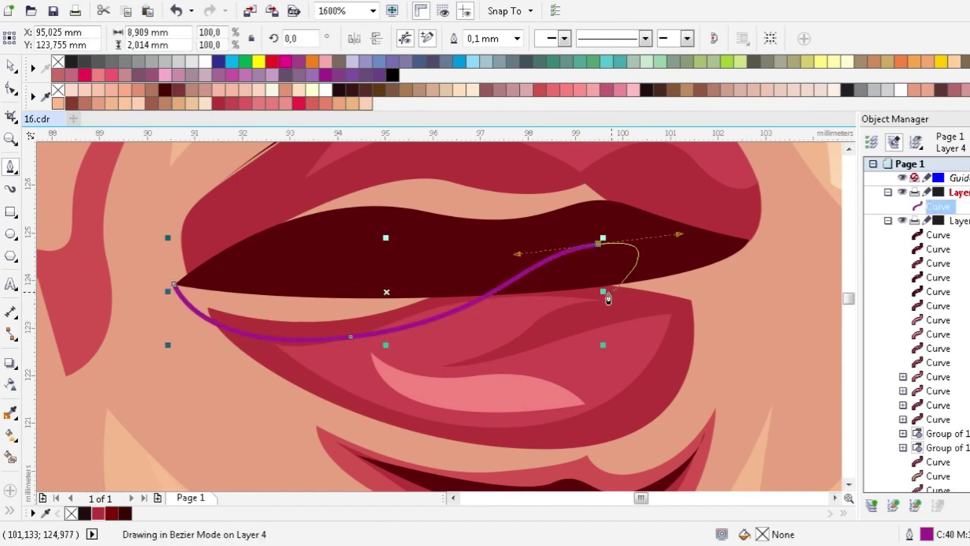
{"action": "left_click_drag", "start_coordinate": [664, 312], "coordinate": [690, 304]}
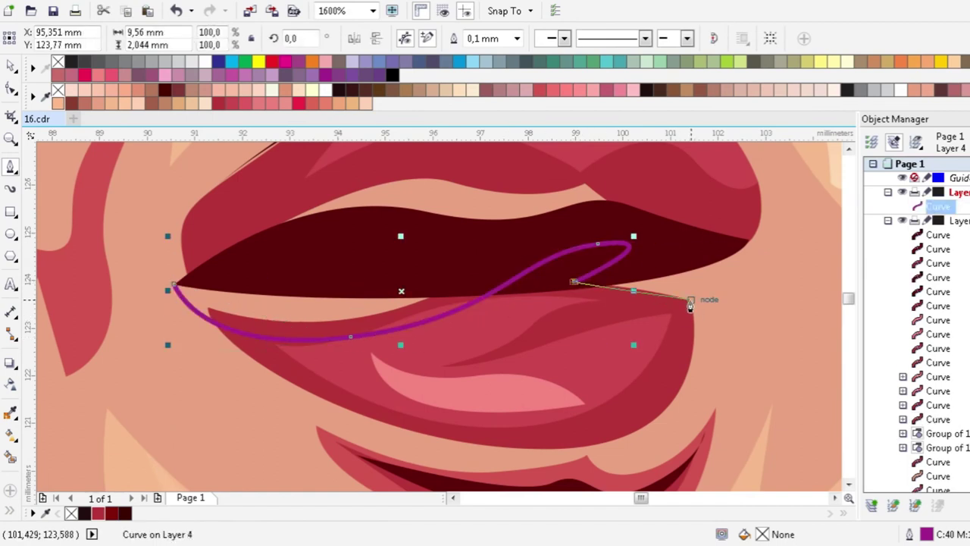
{"action": "left_click", "coordinate": [753, 240]}
{"action": "scroll", "coordinate": [752, 240], "scroll_direction": "up", "scroll_amount": 2}
{"action": "left_click_drag", "start_coordinate": [501, 242], "coordinate": [339, 240]}
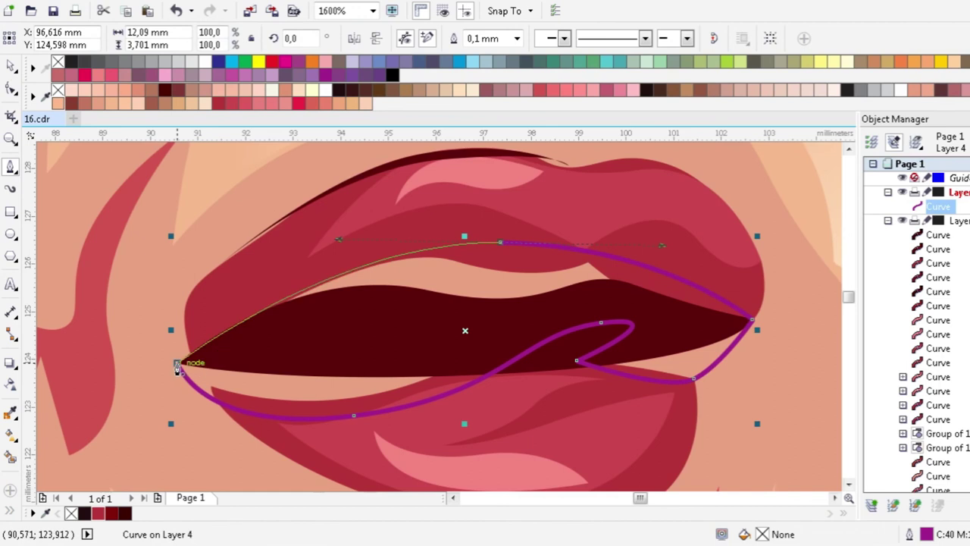
{"action": "left_click_drag", "start_coordinate": [176, 364], "coordinate": [188, 280]}
{"action": "left_click_drag", "start_coordinate": [174, 244], "coordinate": [174, 244]}
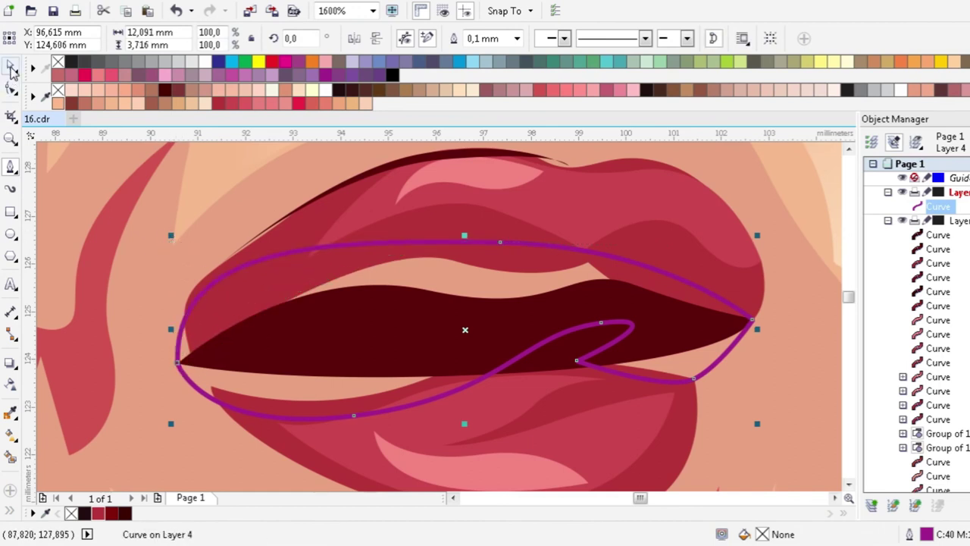
Step: Move the mouth shape behind the lip shapes and fill it dark red #B73438
{"action": "left_click", "coordinate": [10, 68]}
{"action": "left_click_drag", "start_coordinate": [937, 373], "coordinate": [919, 367]}
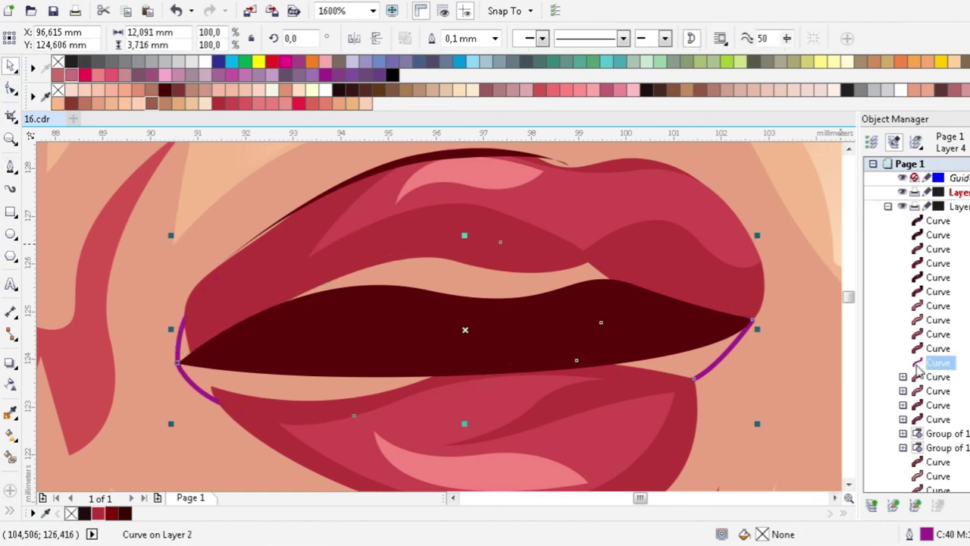
{"action": "left_click", "coordinate": [218, 103]}
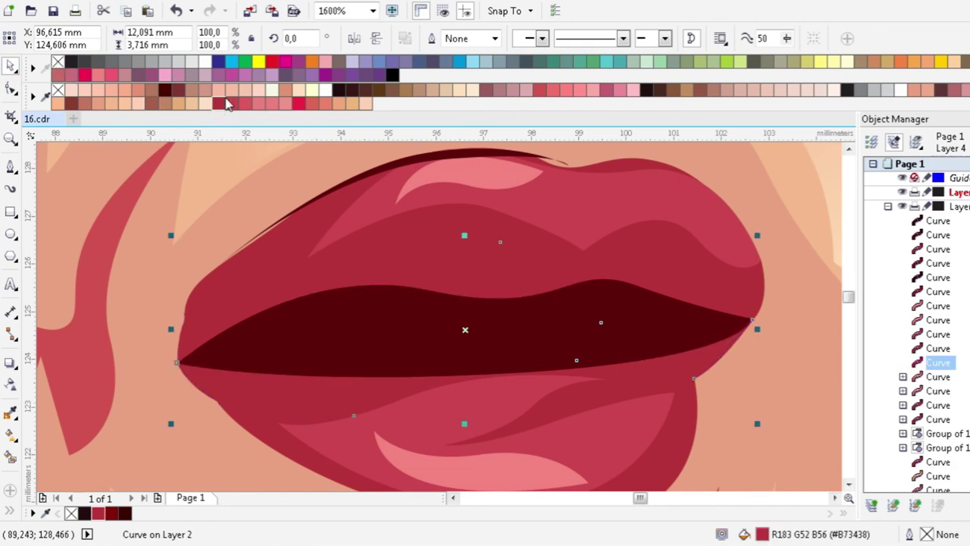
{"action": "scroll", "coordinate": [417, 243], "scroll_direction": "down", "scroll_amount": 3}
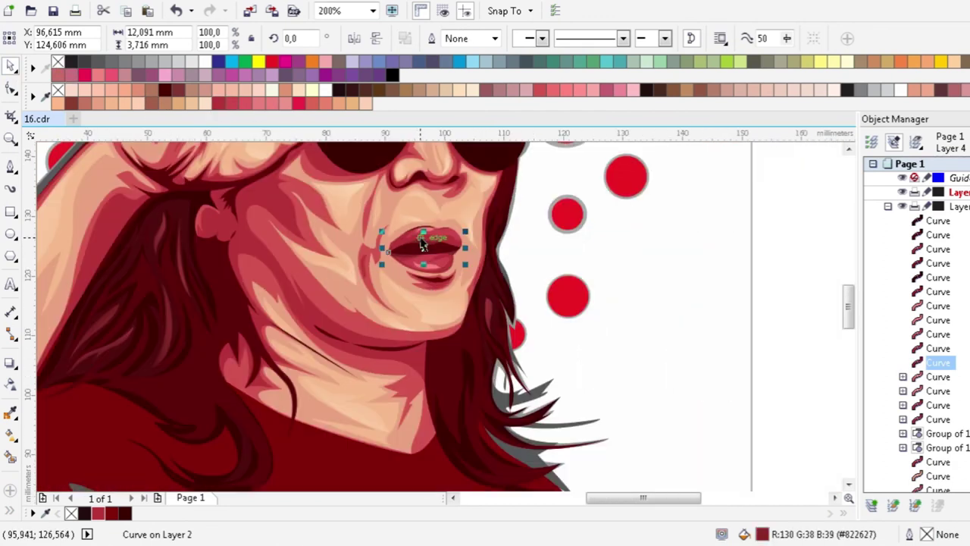
{"action": "scroll", "coordinate": [423, 243], "scroll_direction": "down", "scroll_amount": 2}
{"action": "left_click", "coordinate": [683, 271]}
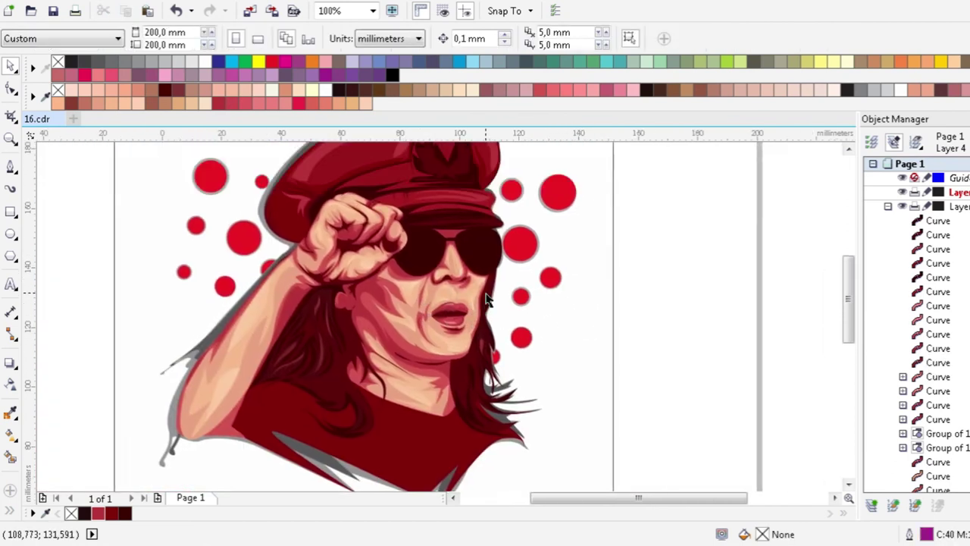
{"action": "scroll", "coordinate": [486, 299], "scroll_direction": "down", "scroll_amount": 1}
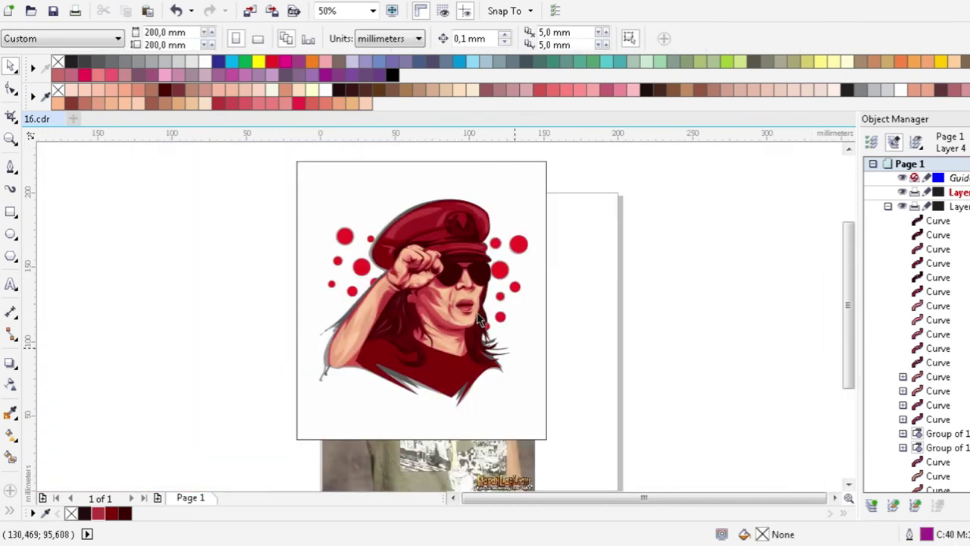